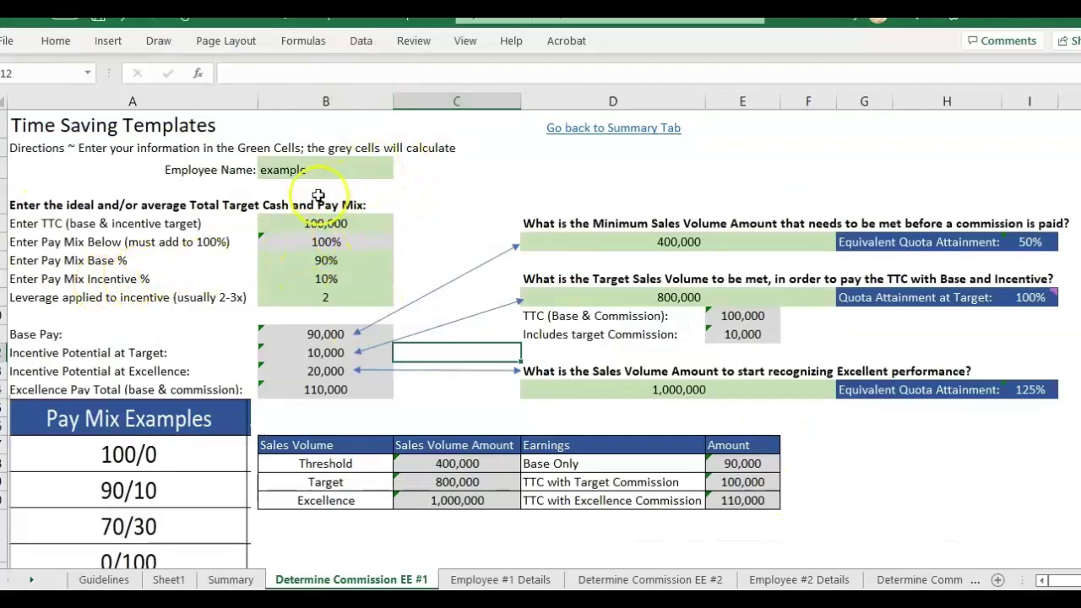
Review the TTC and pay mix entries together with the Base Pay and Incentive Potential at Target rows
click(453, 211)
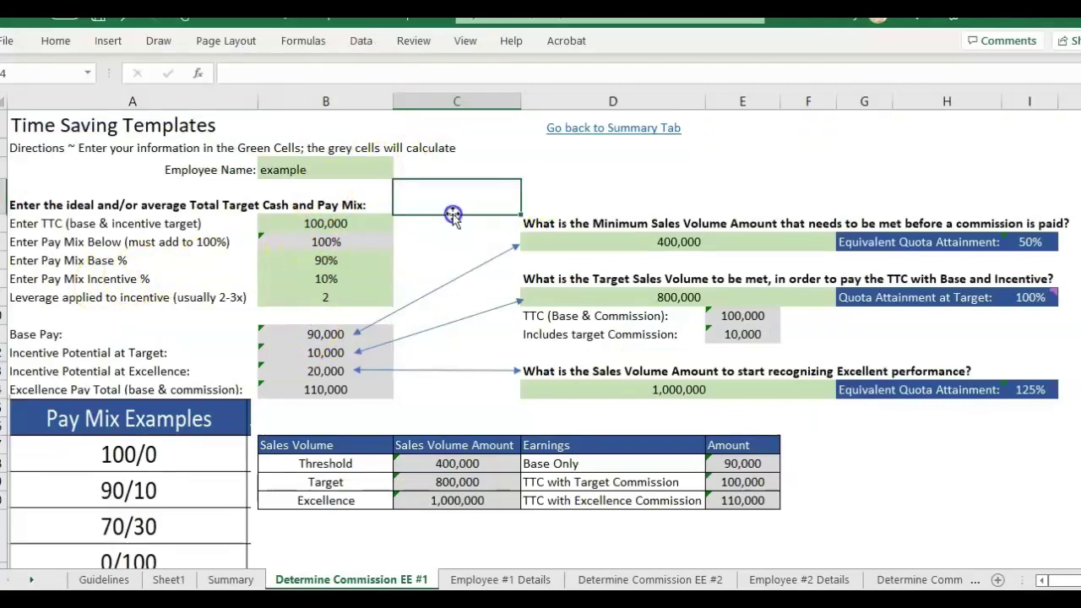
click(471, 225)
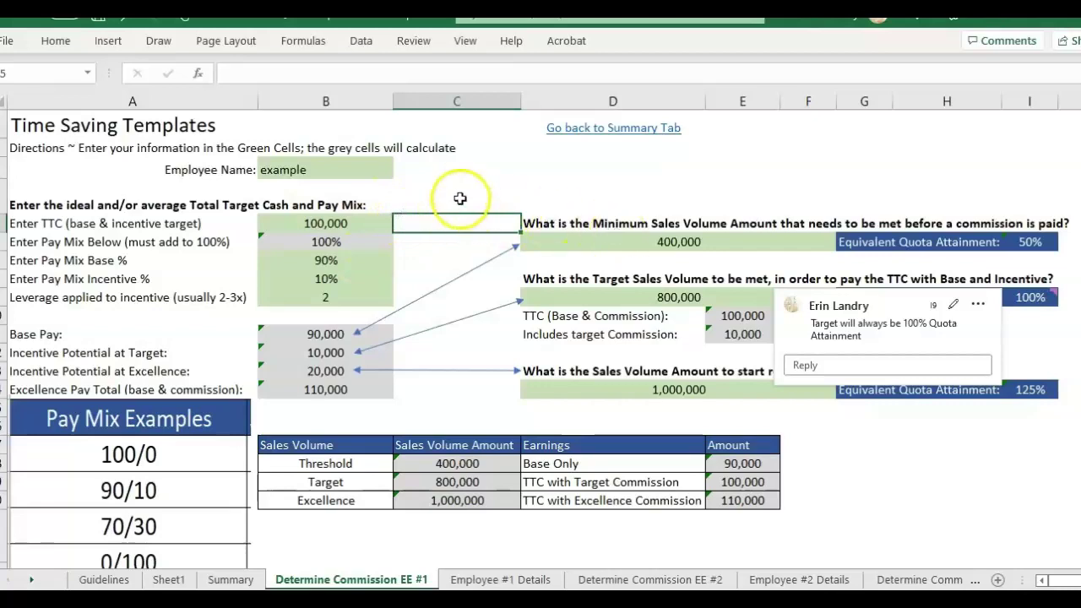
click(438, 220)
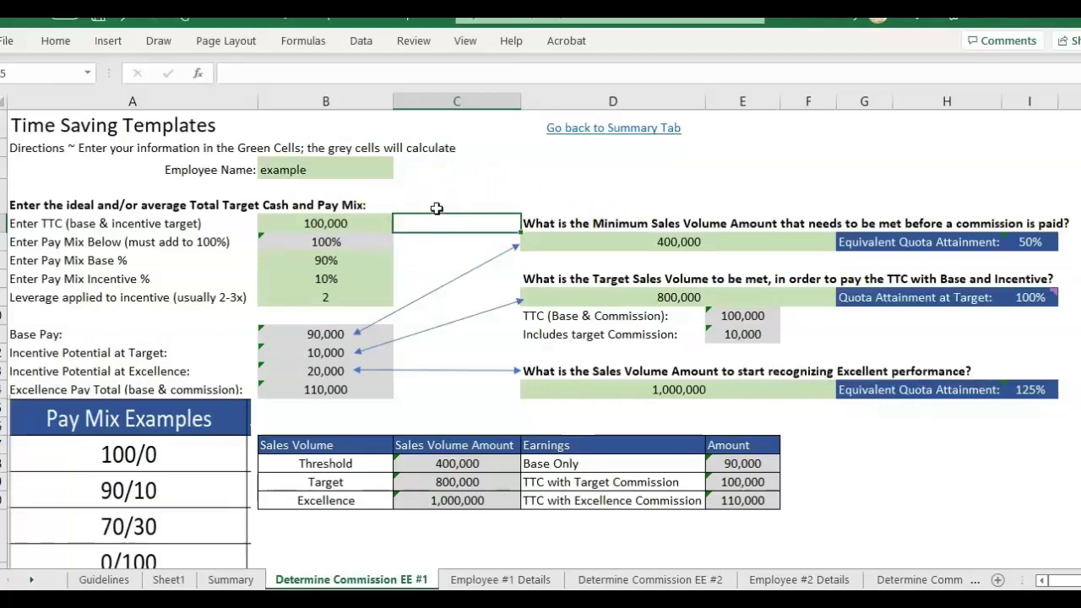
click(355, 221)
click(374, 225)
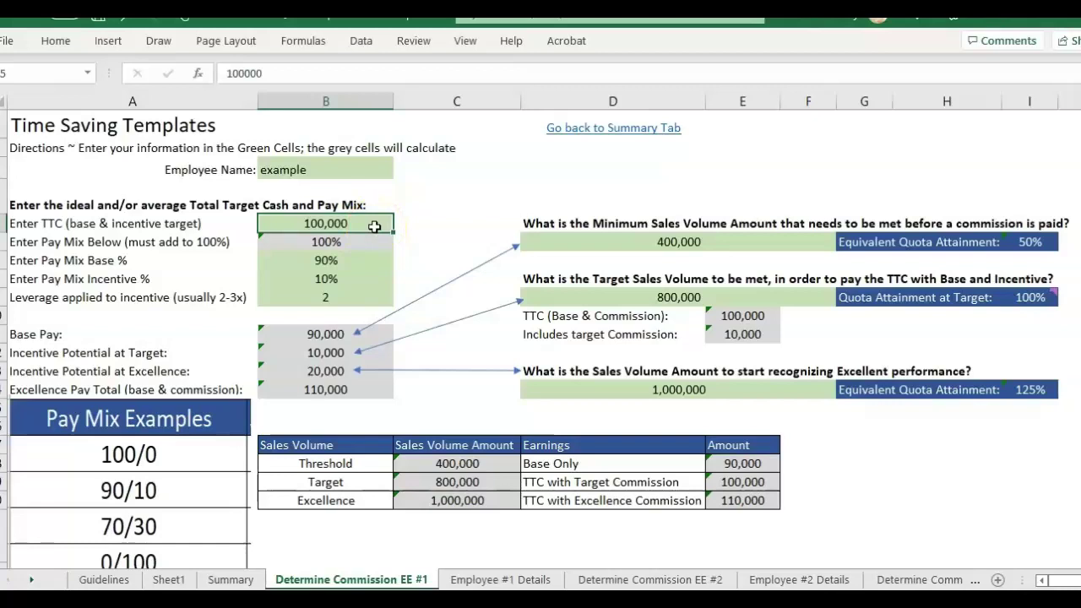
click(404, 259)
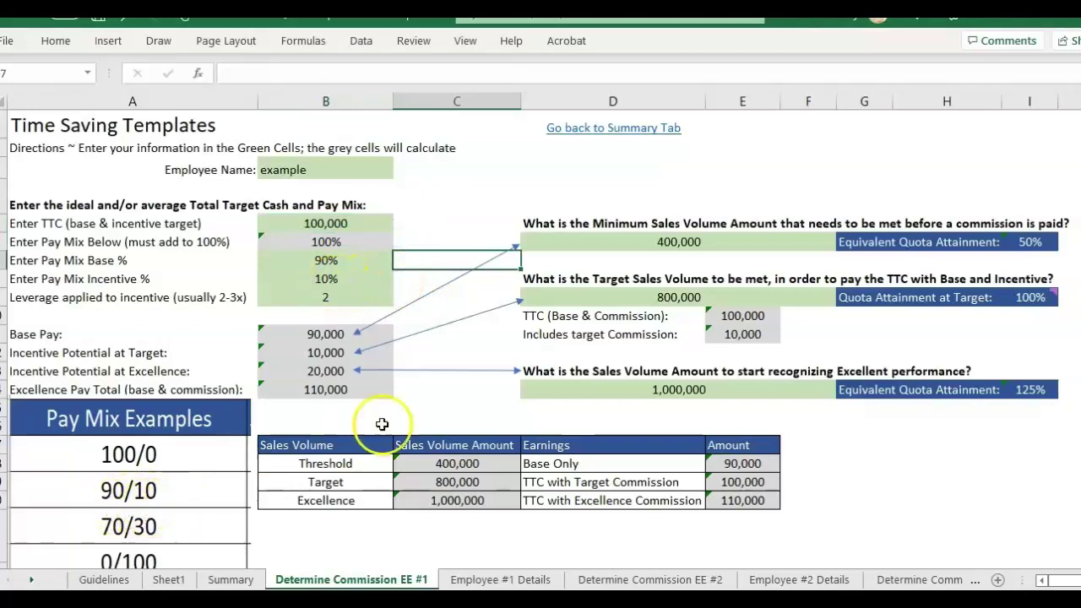
click(207, 262)
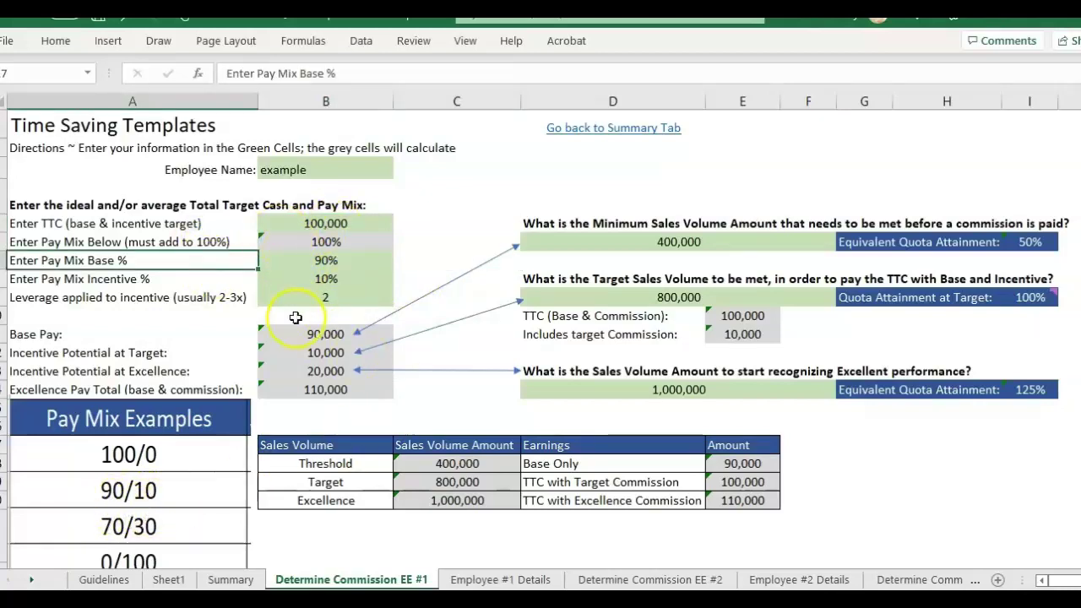
click(170, 338)
click(165, 356)
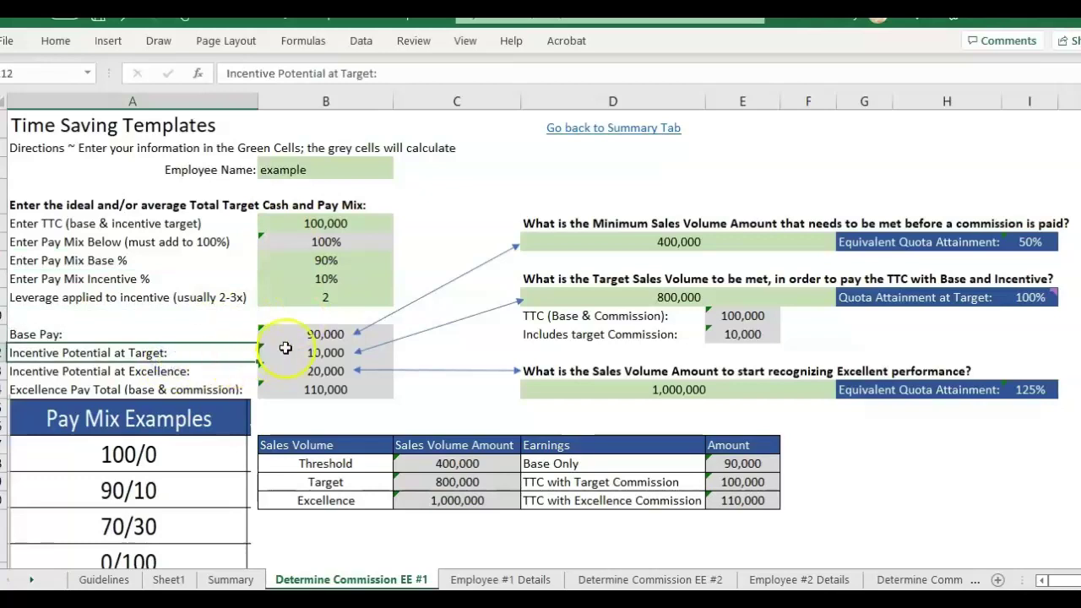
Examine the target sales volume needed to pay the TTC and the quota attainment at target beside it
click(426, 336)
click(619, 190)
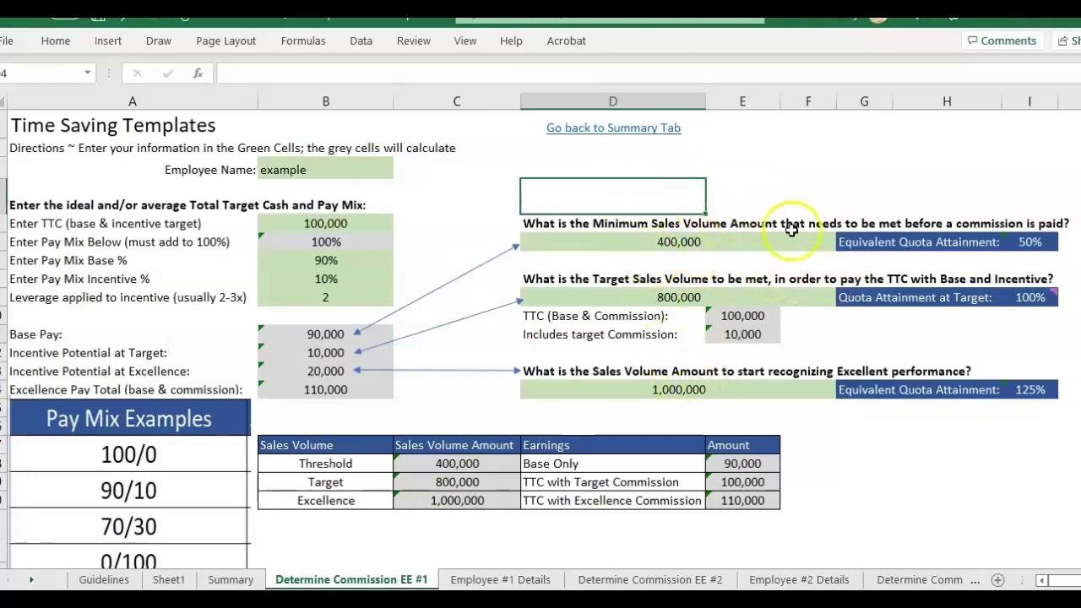
click(583, 299)
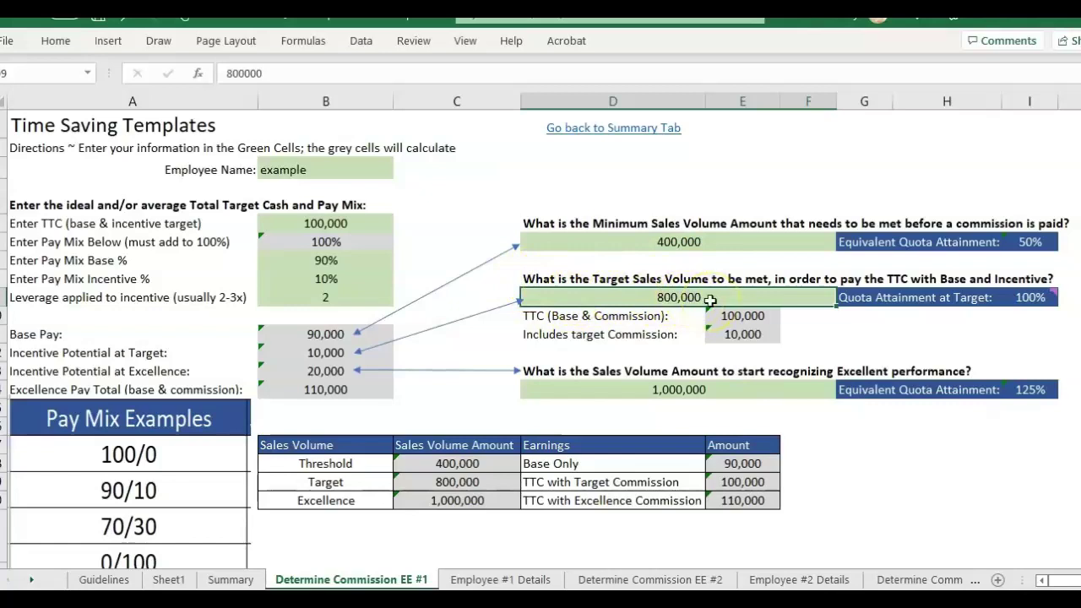
click(404, 223)
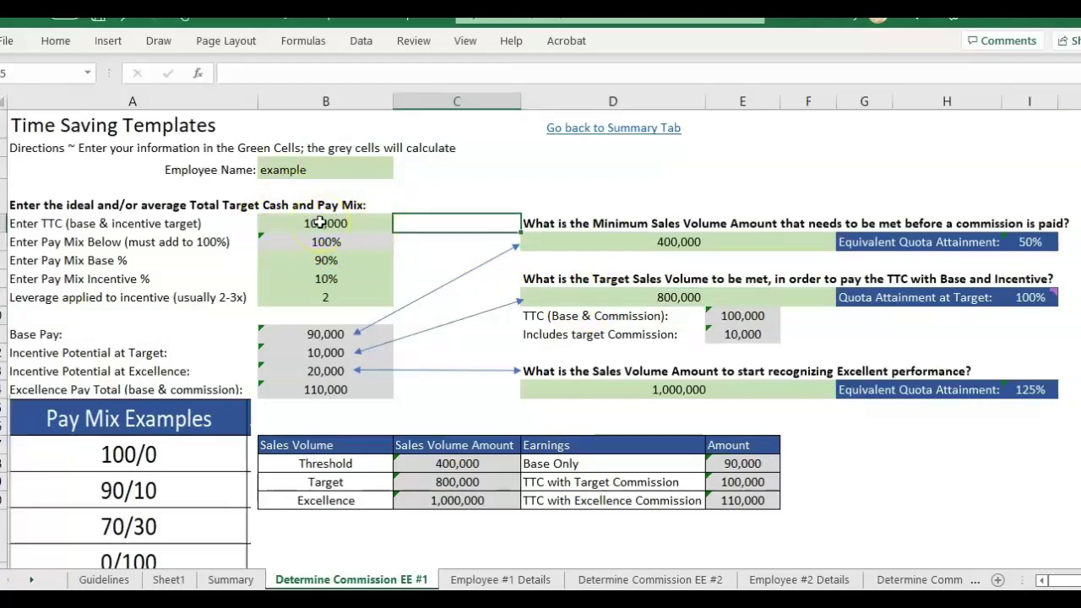
click(588, 297)
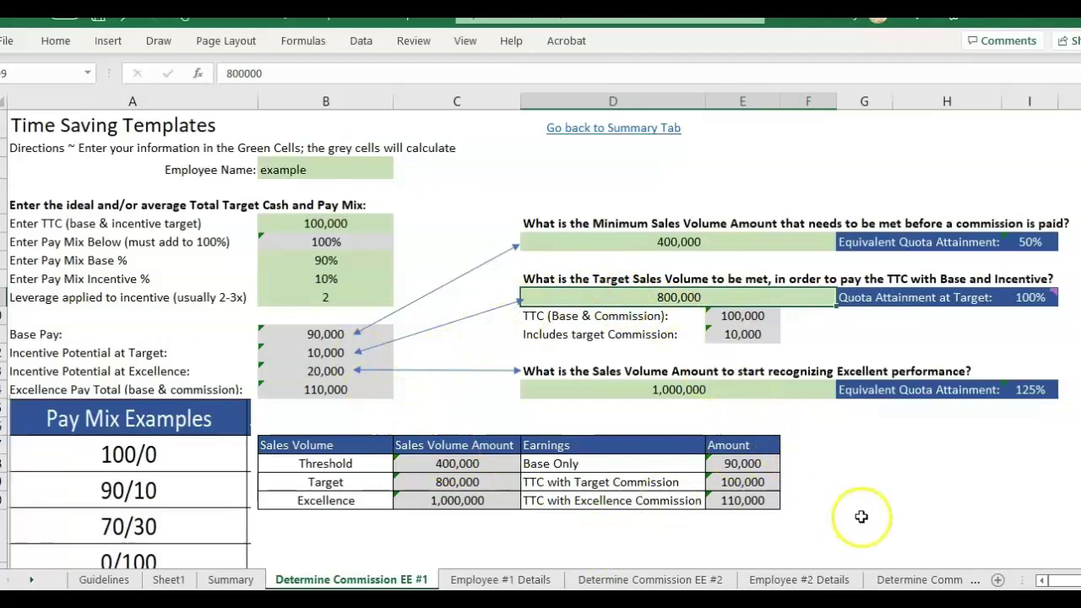
click(847, 483)
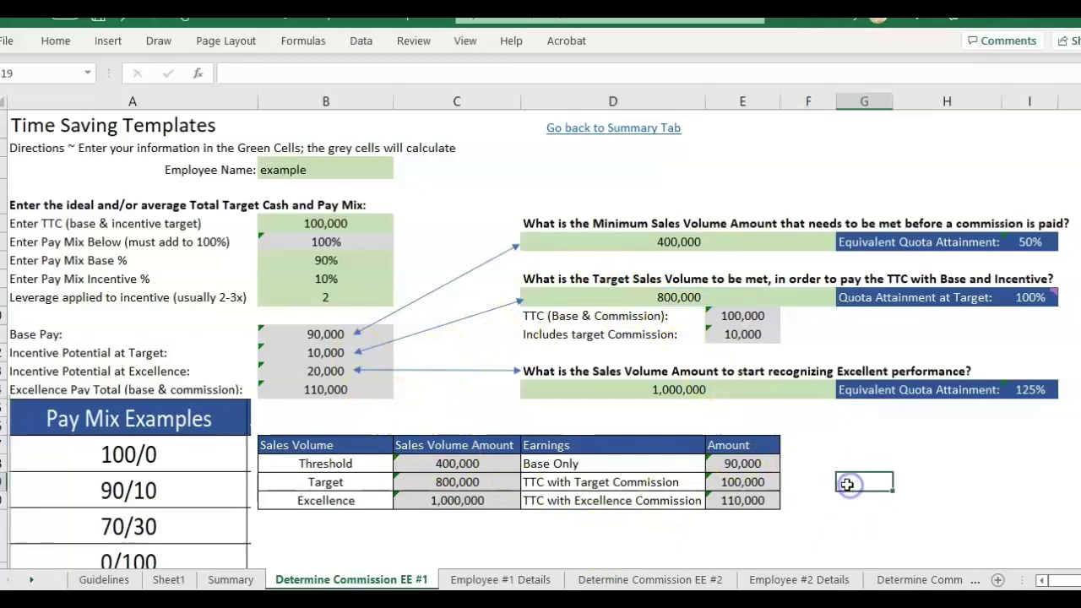
click(852, 317)
click(1043, 316)
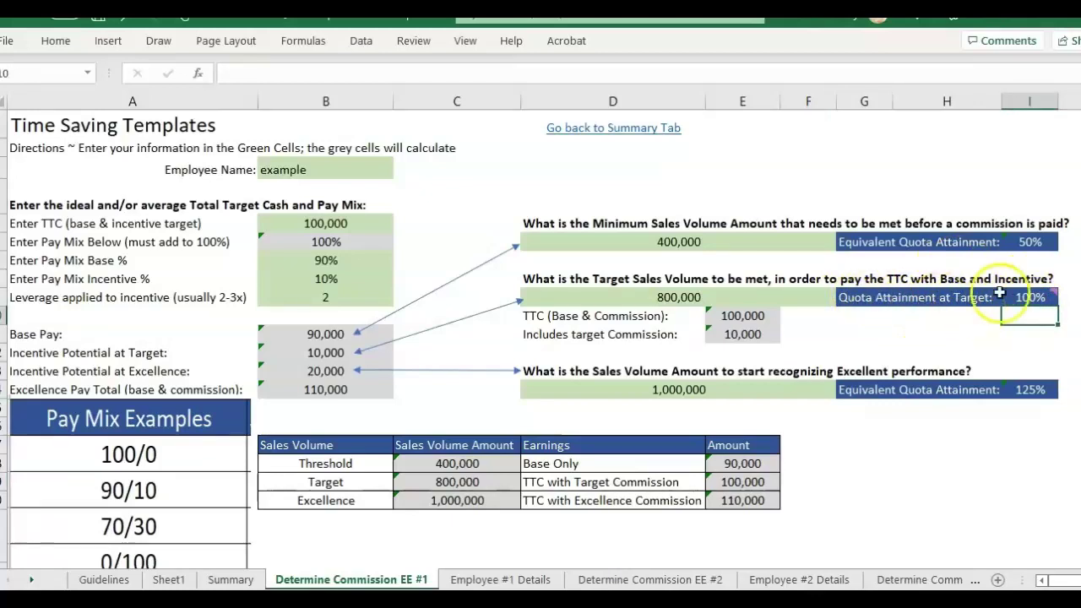
click(853, 297)
click(810, 298)
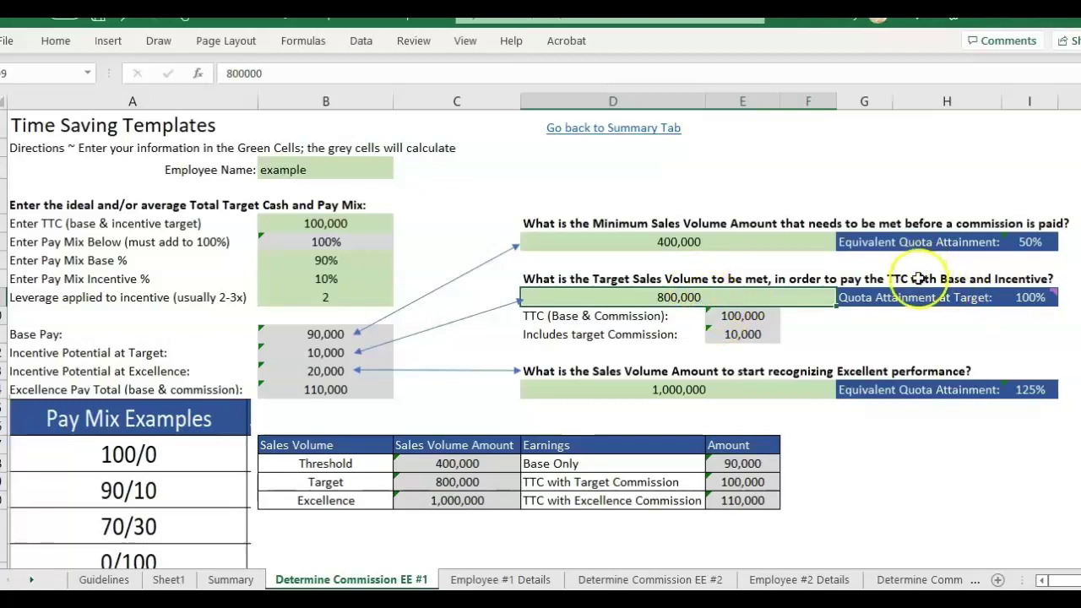
Check the minimum sales volume amount required before a commission is paid and its equivalent quota attainment
key(Up)
key(Up)
key(Up)
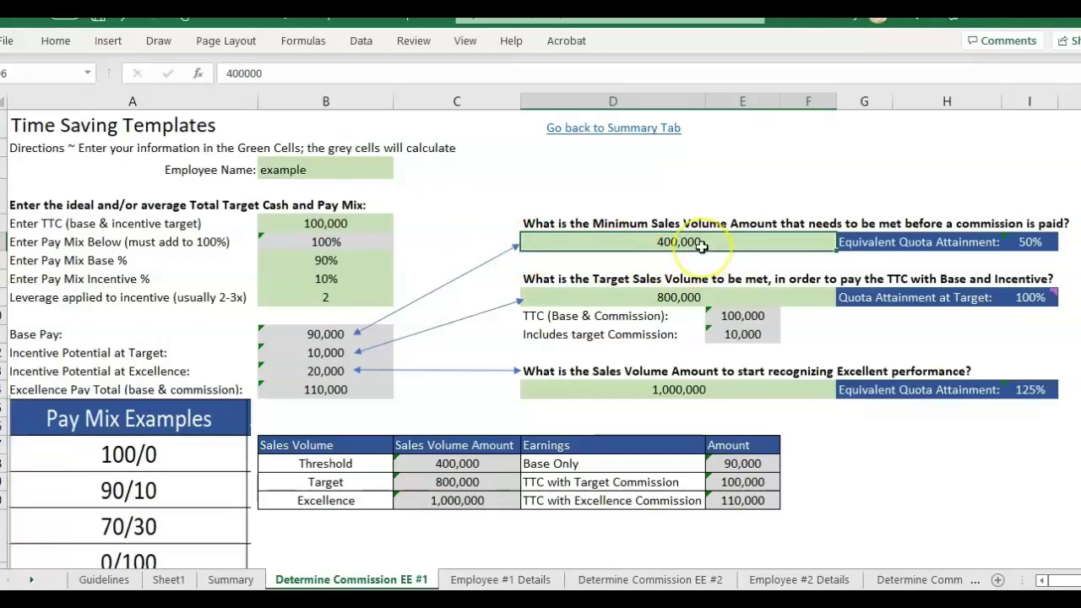
click(864, 334)
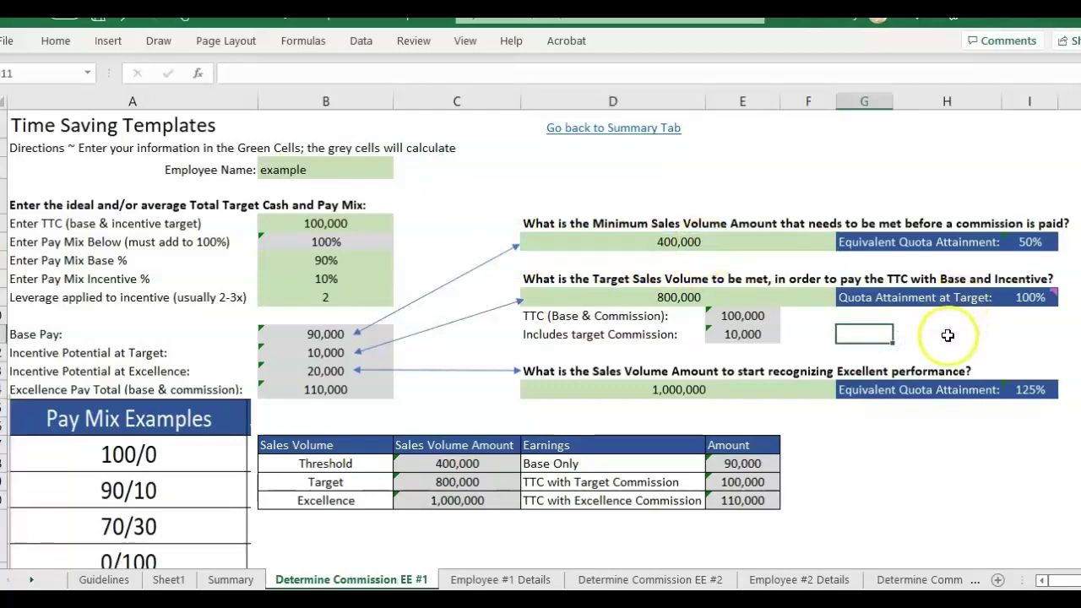
Review the question about the sales volume amount at which excellent performance starts being recognized
click(580, 410)
click(562, 371)
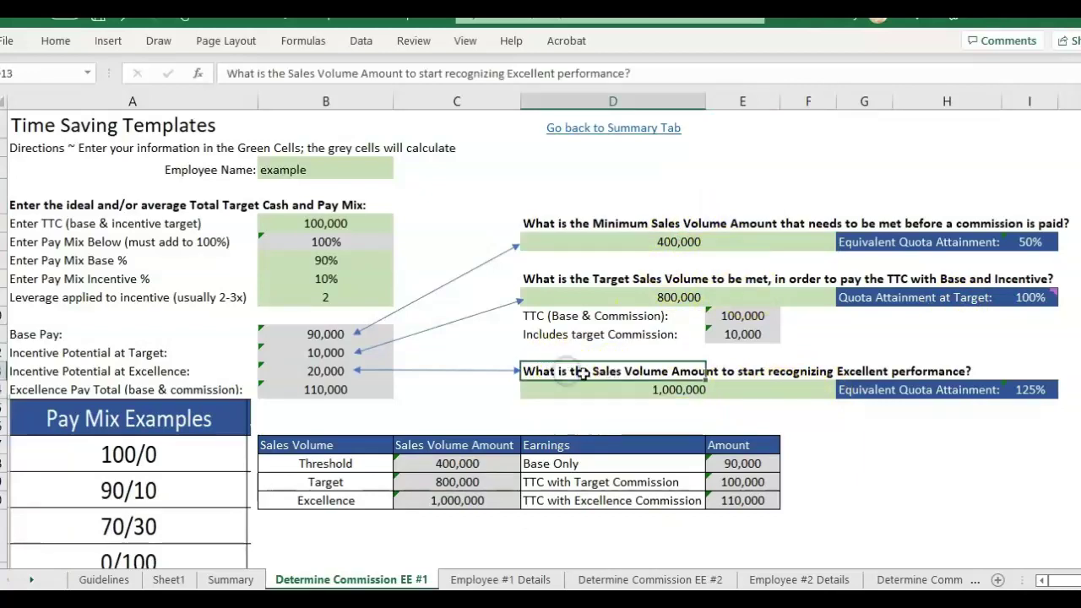
click(672, 419)
click(633, 409)
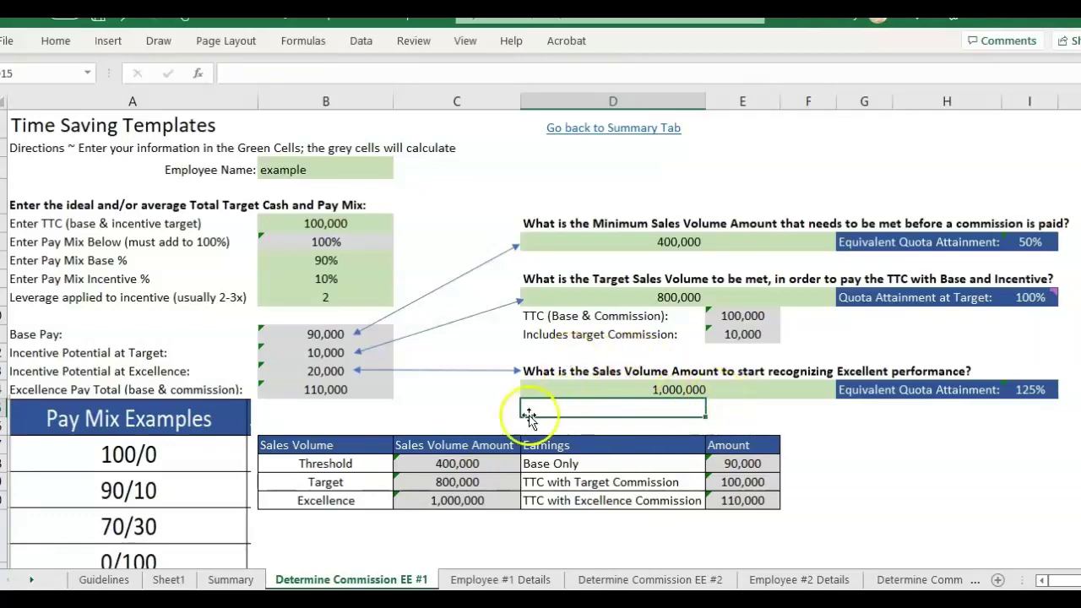
click(563, 377)
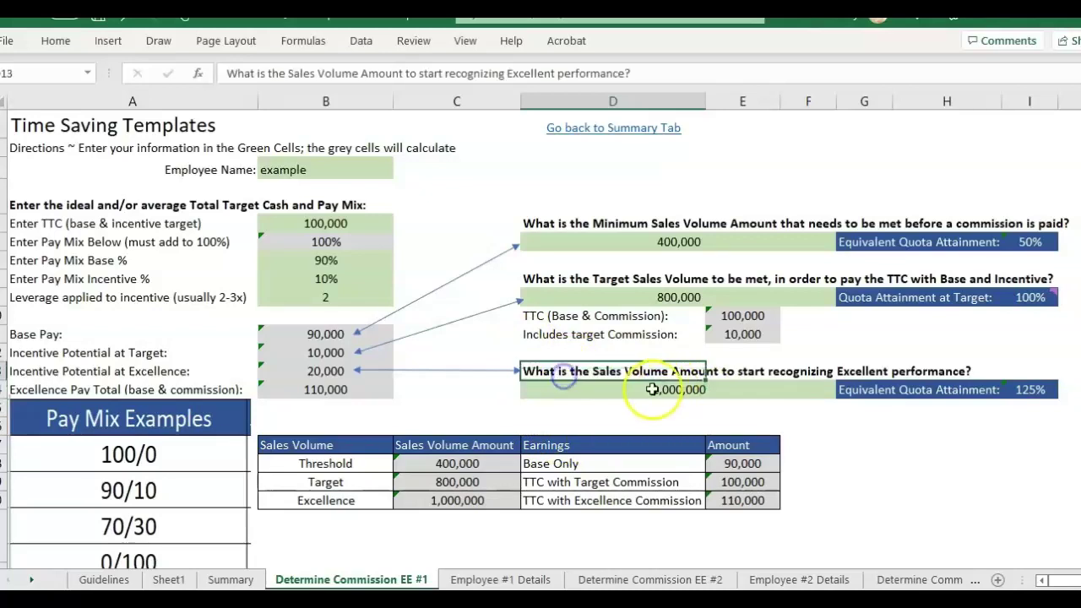
Inspect the leverage applied to the incentive and trace how the Incentive Potential at Excellence formula uses it
click(165, 299)
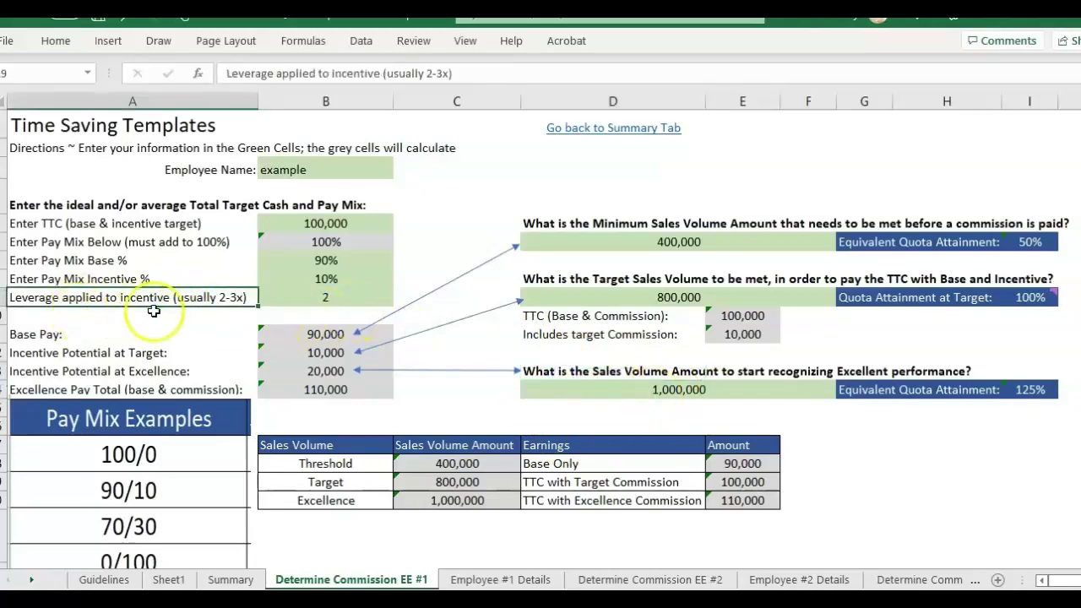
click(325, 299)
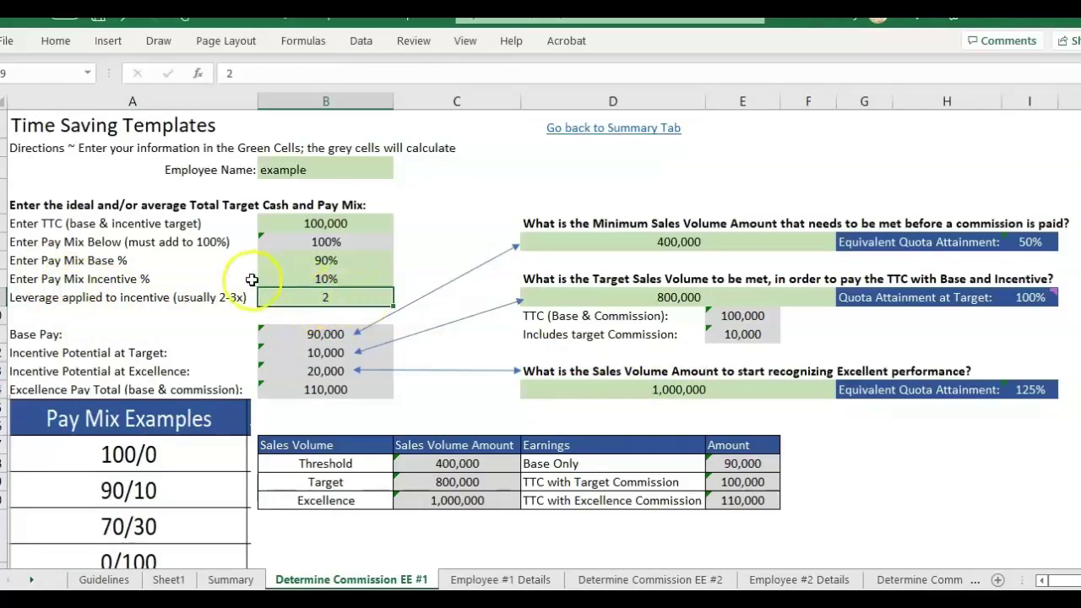
click(124, 298)
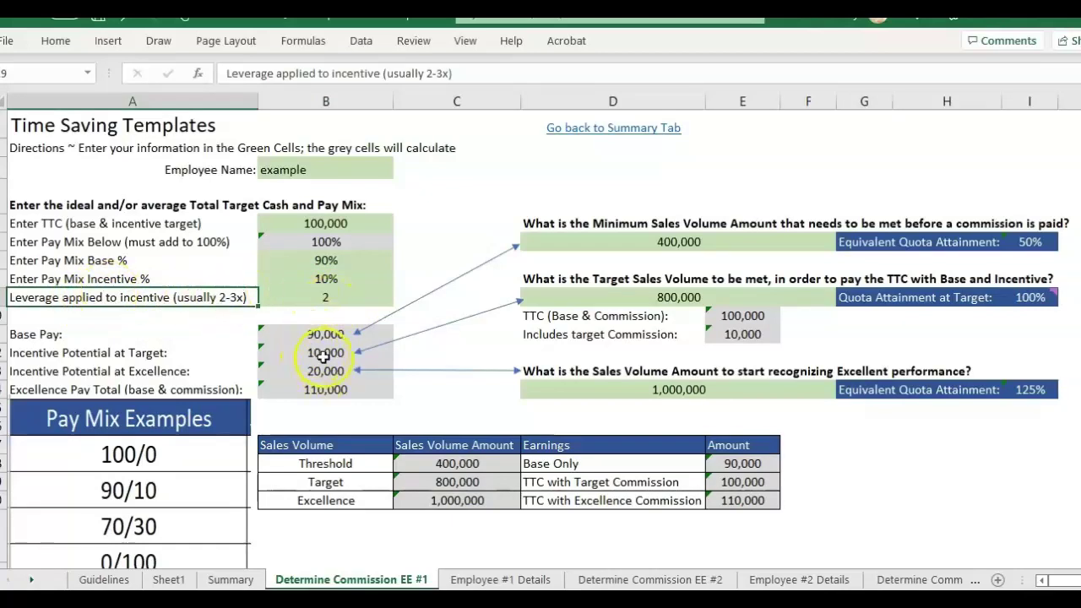
click(120, 371)
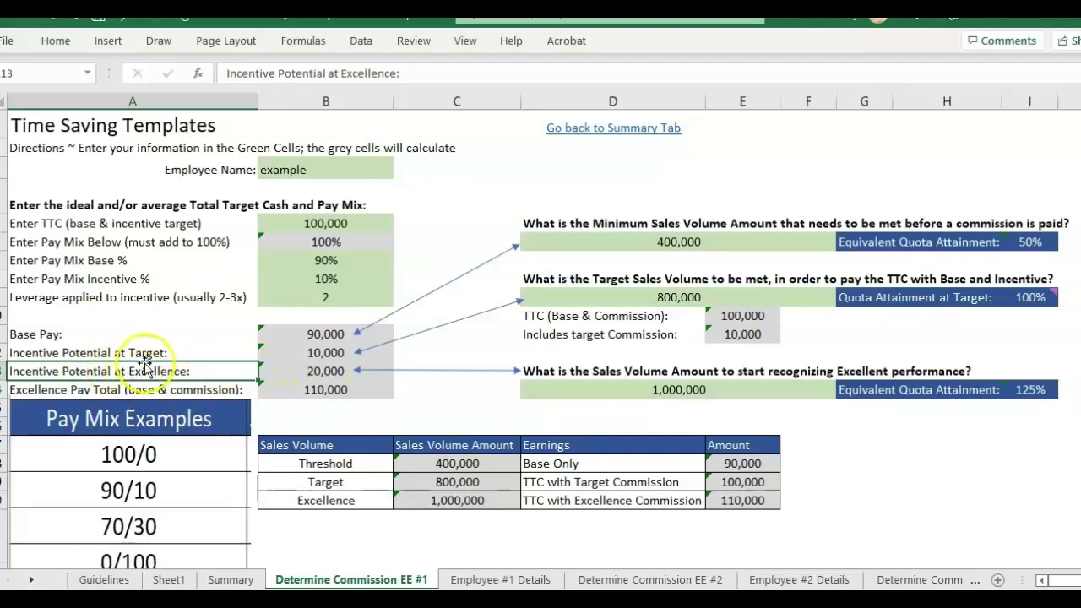
double_click(328, 372)
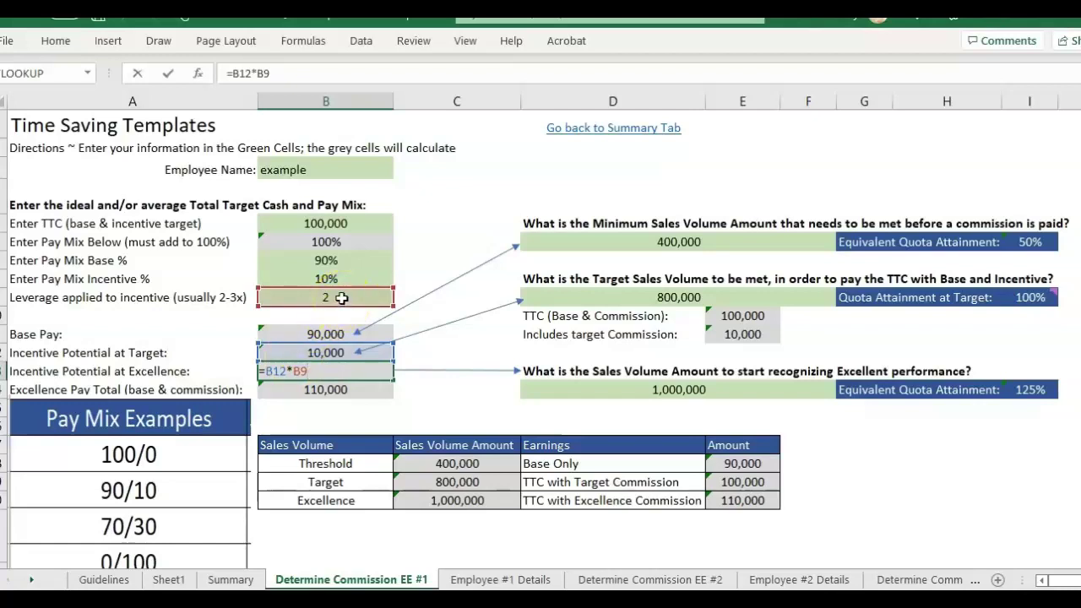
key(Escape)
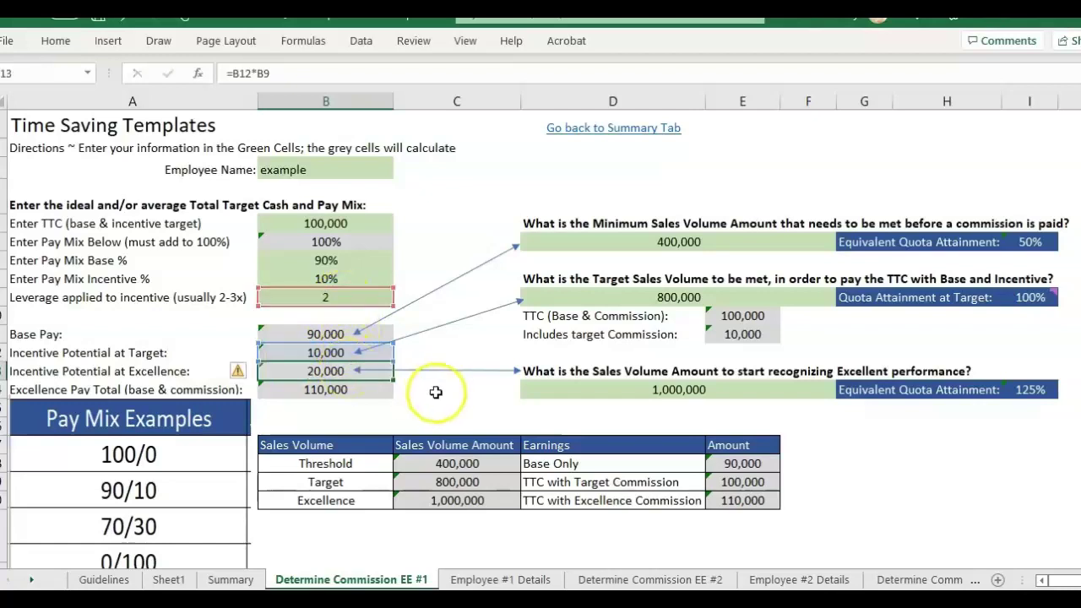
click(342, 298)
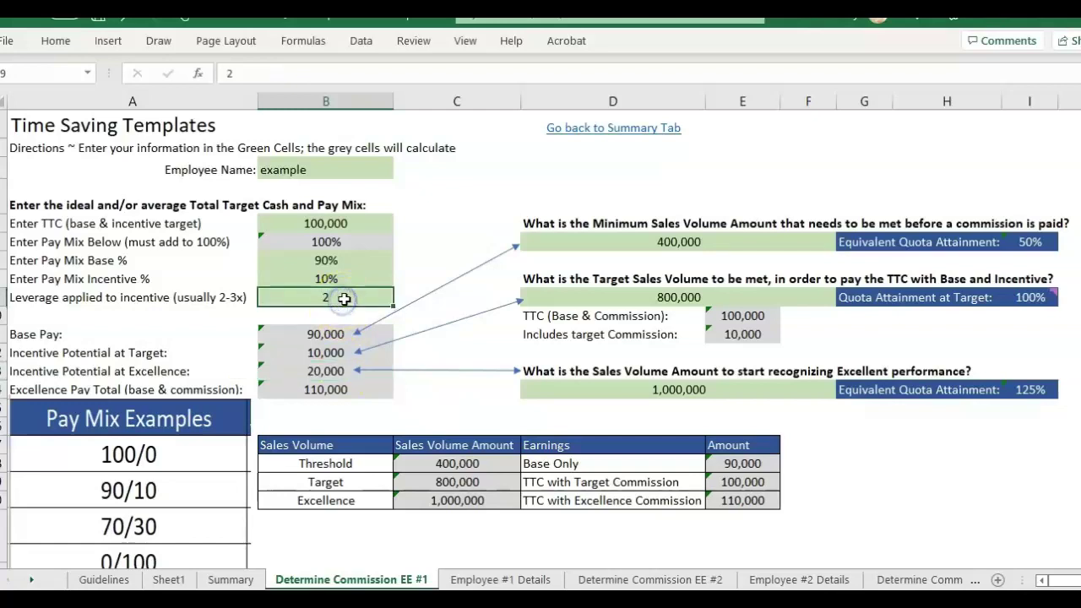
click(326, 369)
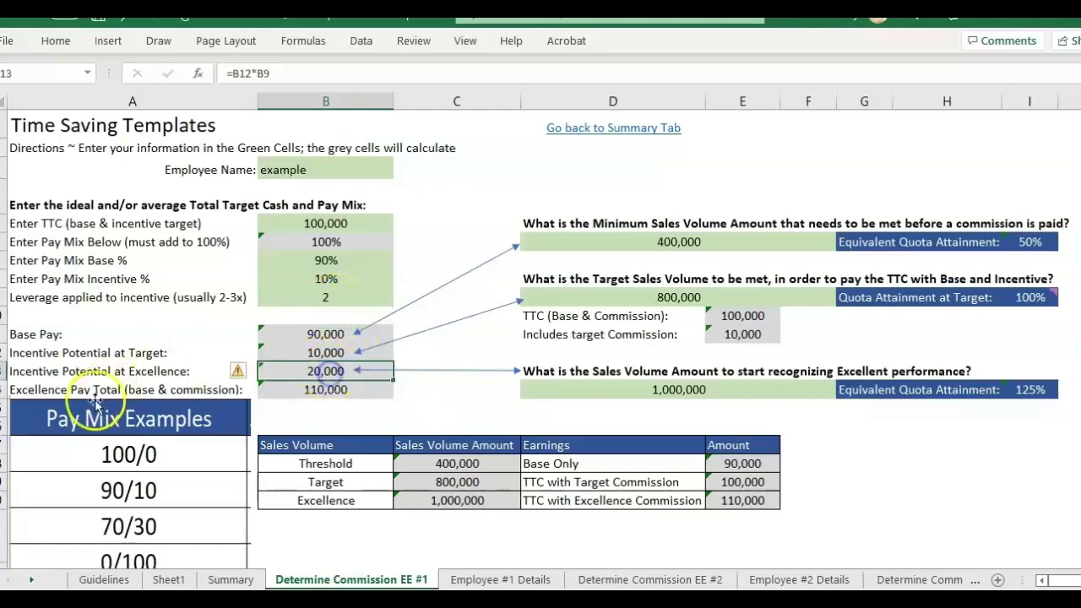
Compare the excellence sales volume amount with the Incentive Potential at Excellence and the Excellence Pay Total formula
click(675, 391)
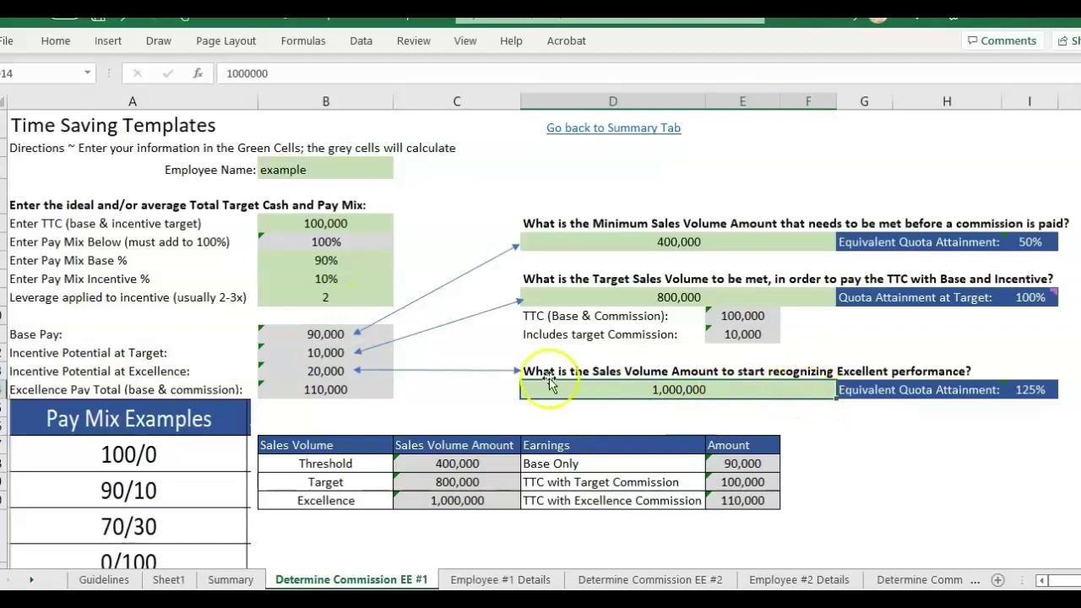
click(168, 371)
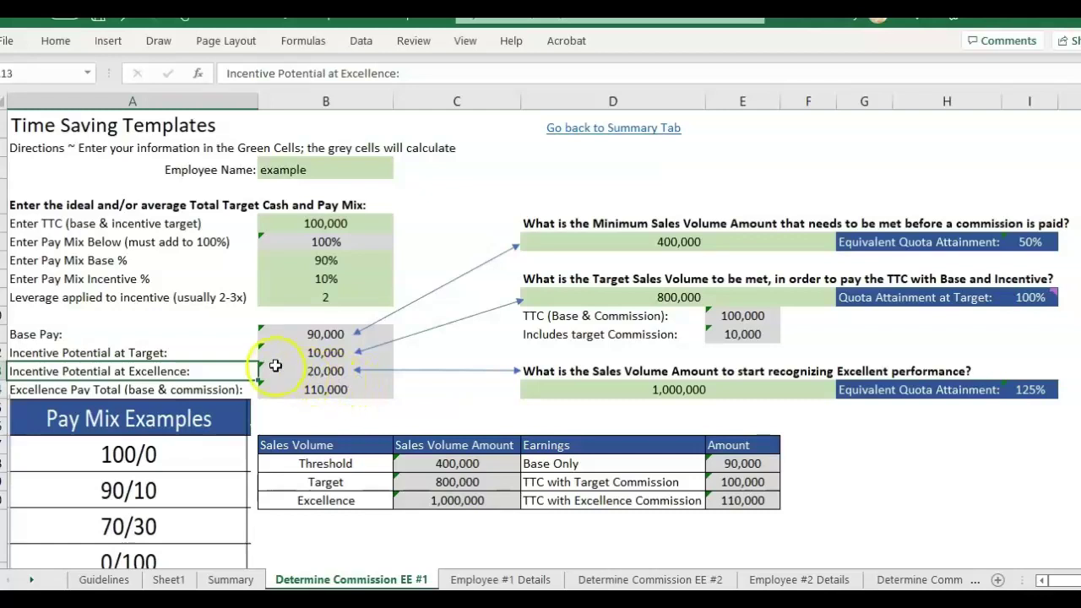
click(323, 393)
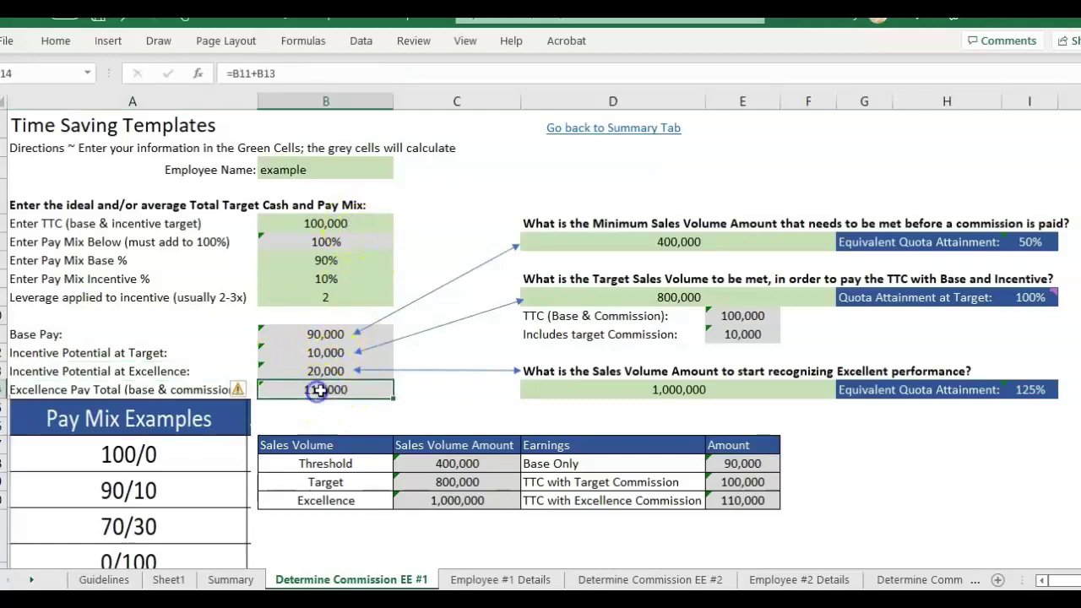
click(408, 391)
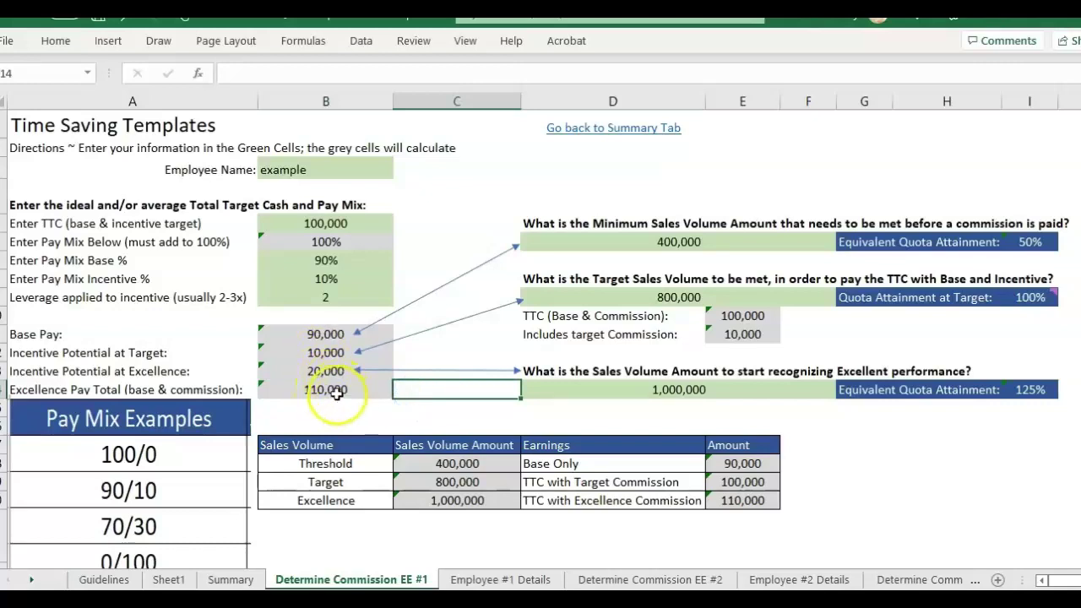
Check the formulas for incentive potential at target and at excellence, and return to the leverage value
click(325, 352)
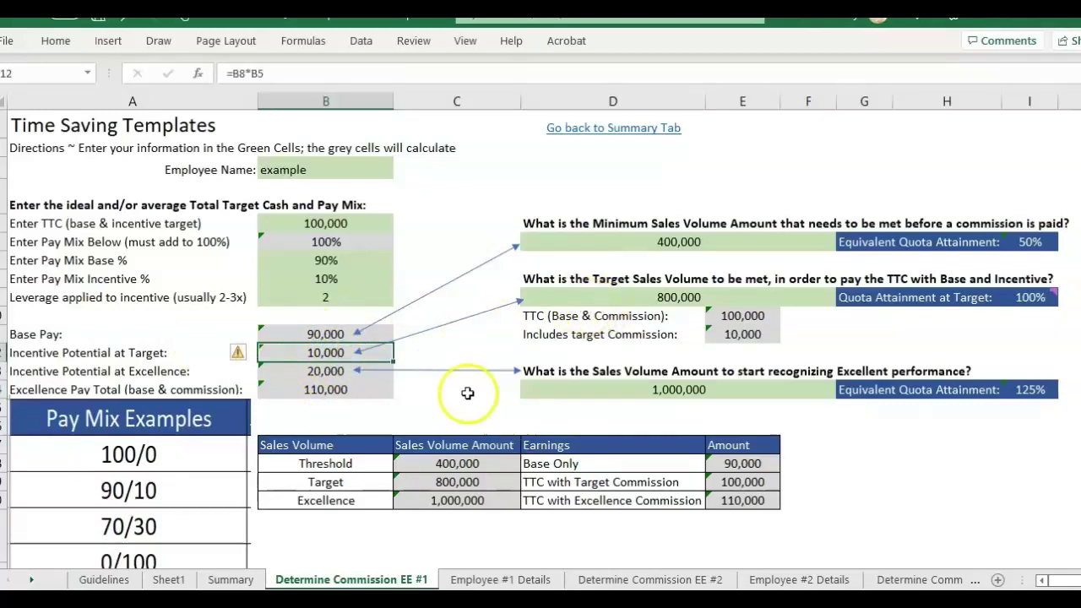
click(309, 371)
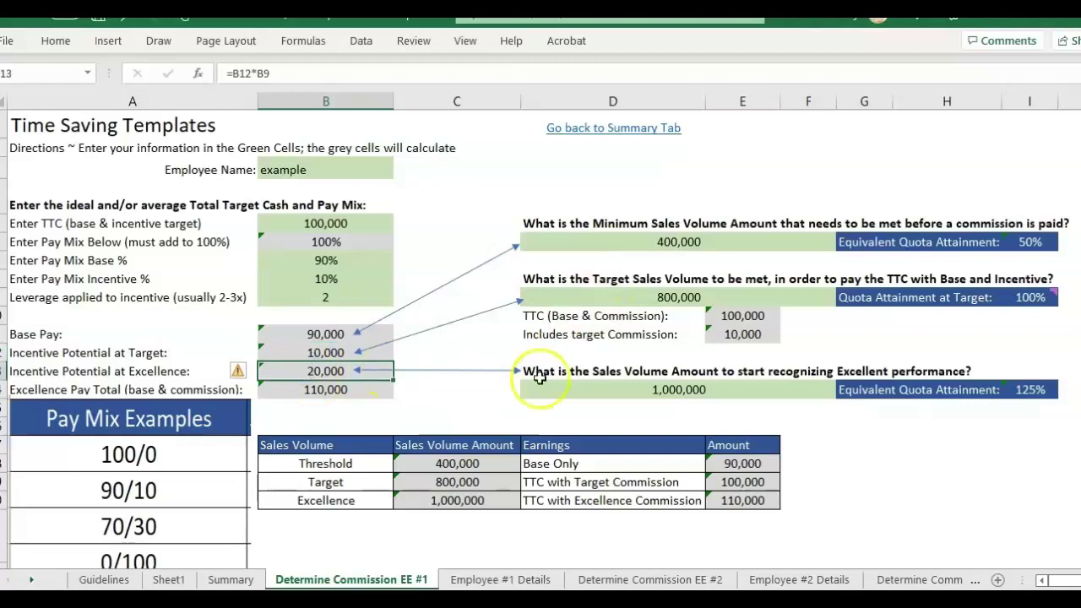
double_click(341, 369)
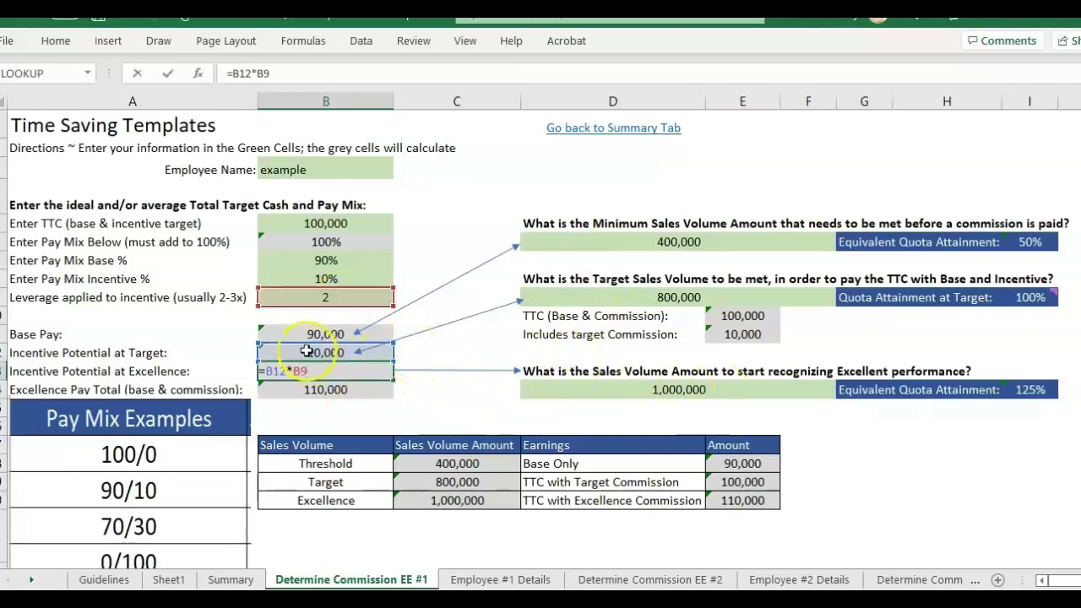
click(344, 297)
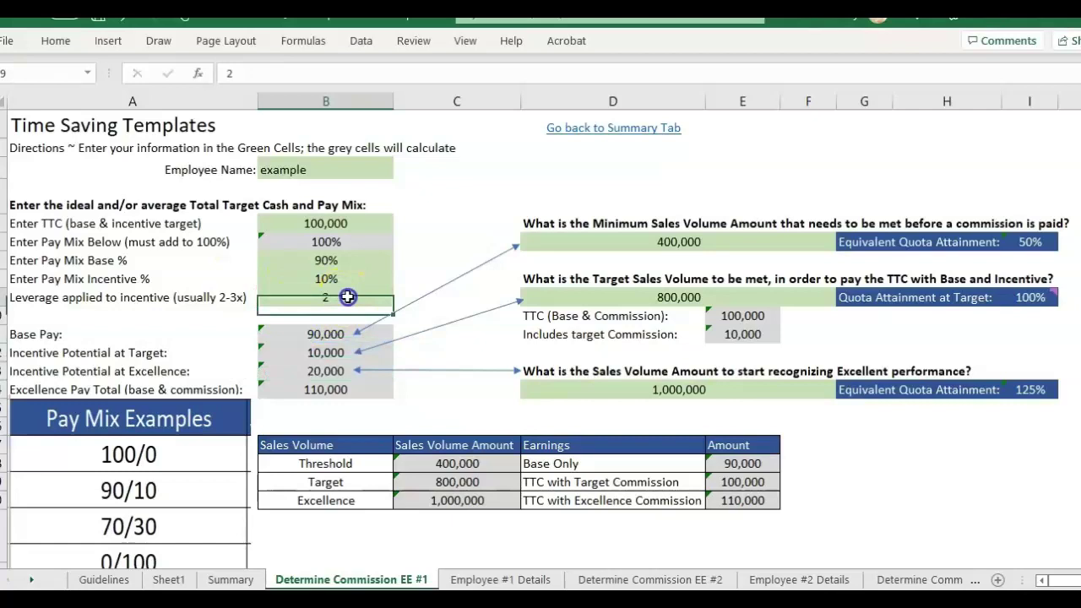
Set the leverage applied to incentive to 3 and check the Incentive Potential at Excellence
click(413, 269)
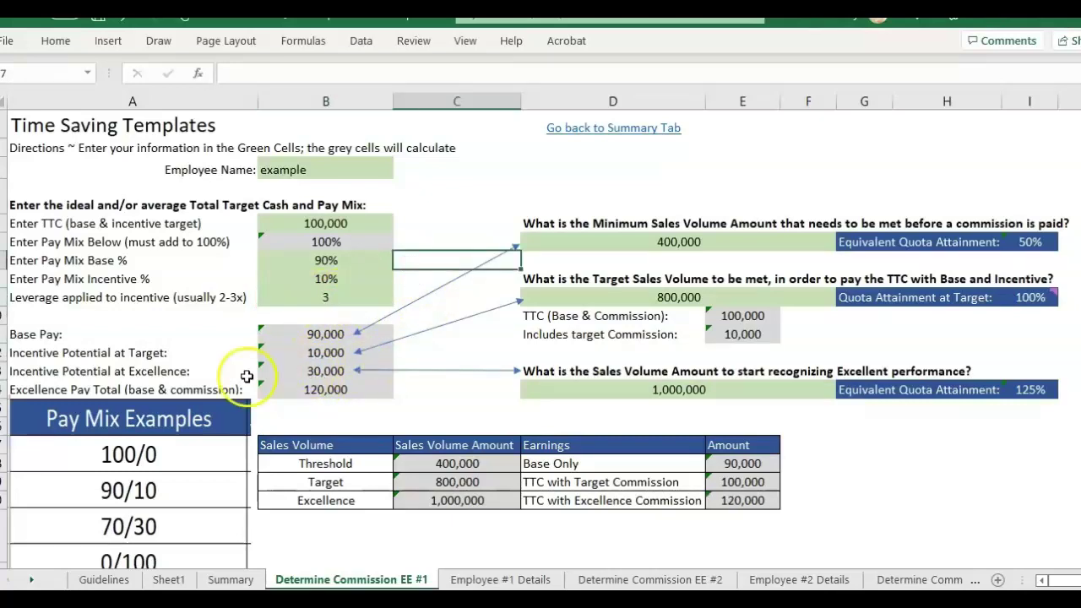
click(116, 371)
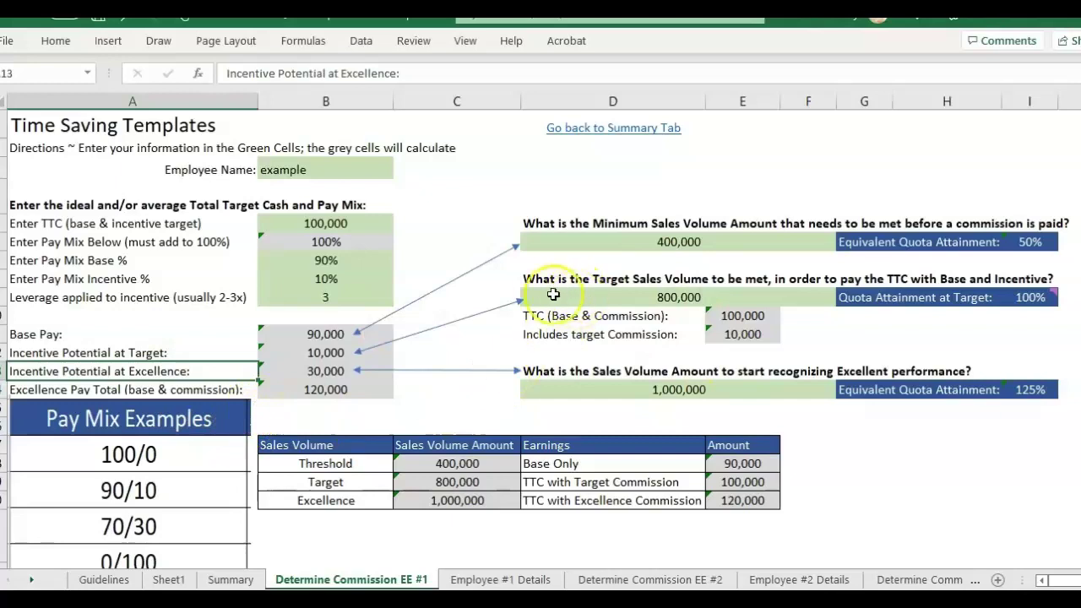
click(593, 419)
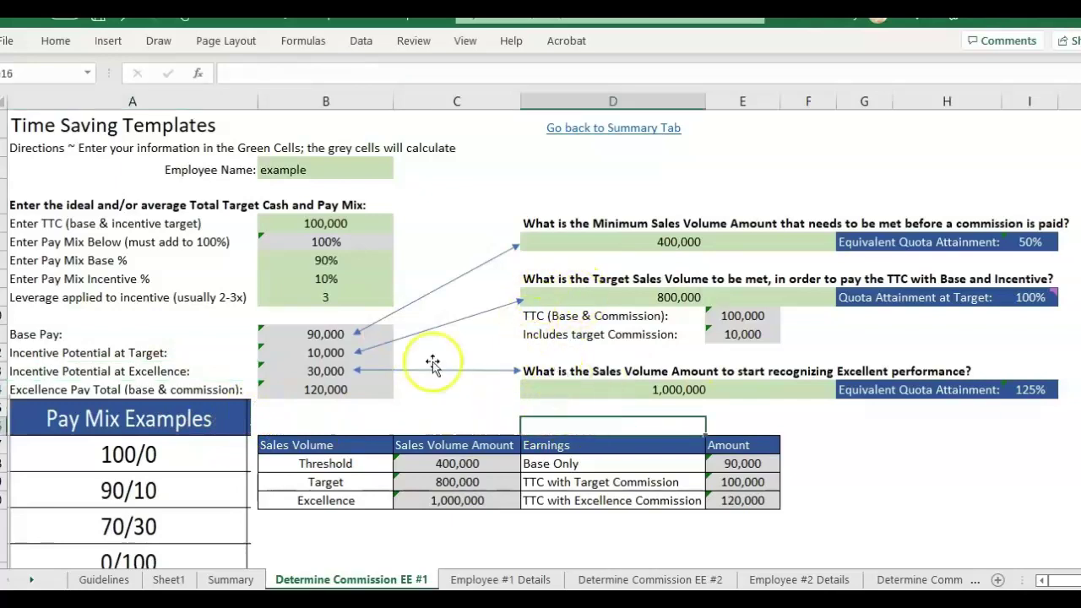
Inspect the excellence sales volume amount and the formula behind its Equivalent Quota Attainment
click(756, 390)
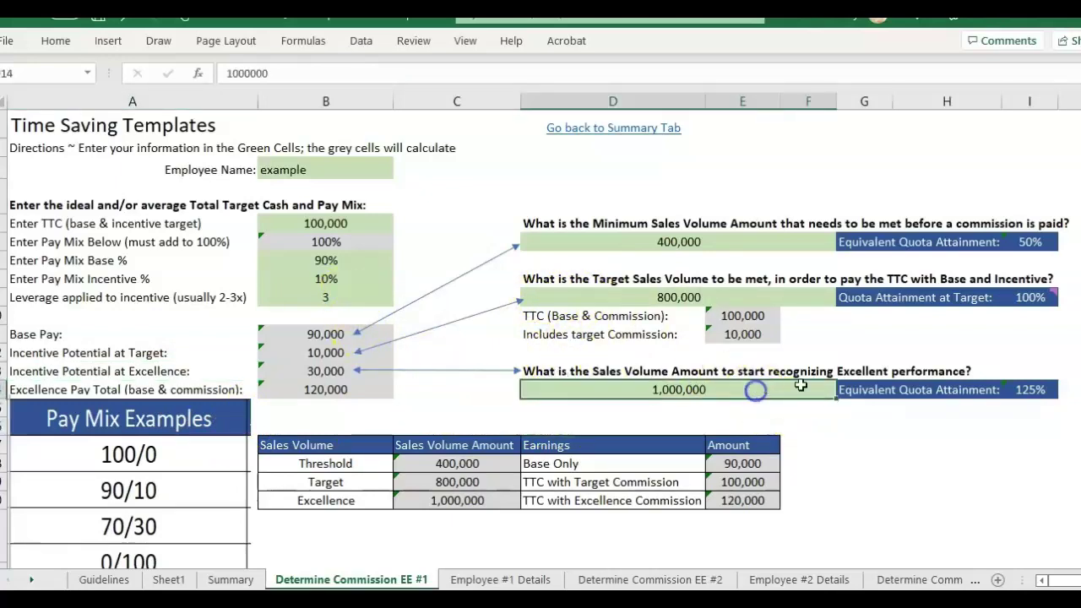
double_click(1042, 393)
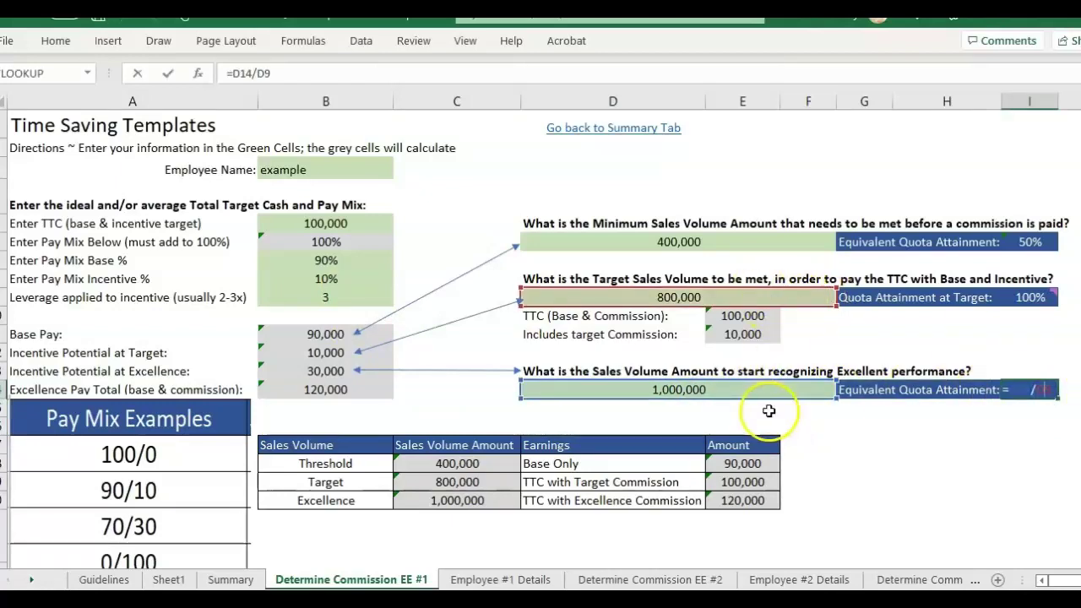
click(768, 411)
Look over the recommended commission calculations, including Target Volume minus Threshold, and the Earnings Potential per Sales Volume chart
scroll(857, 490, down, 4)
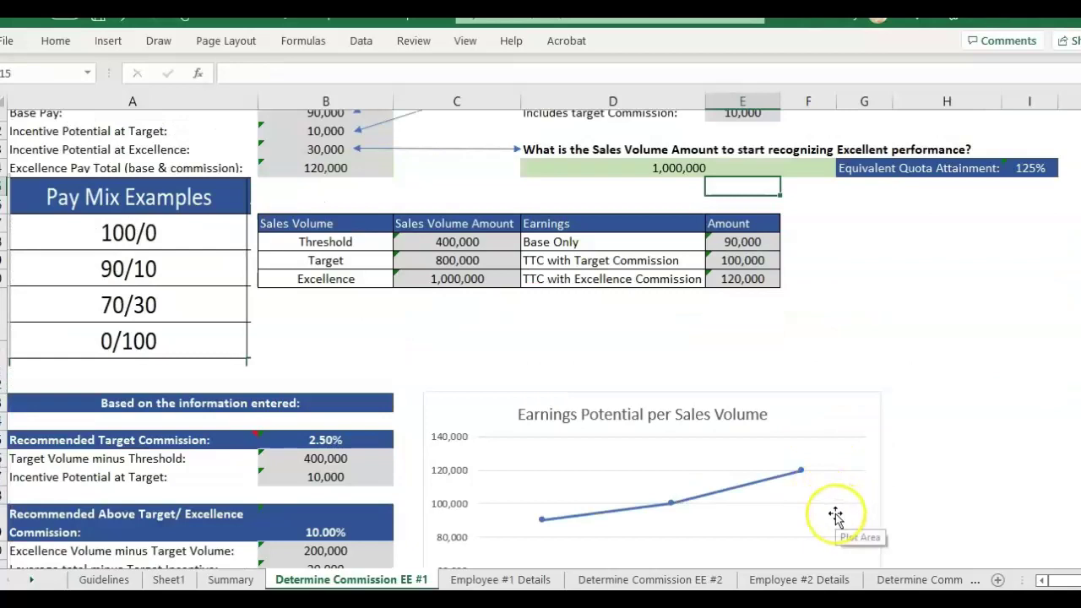
scroll(835, 516, down, 2)
scroll(835, 516, down, 2)
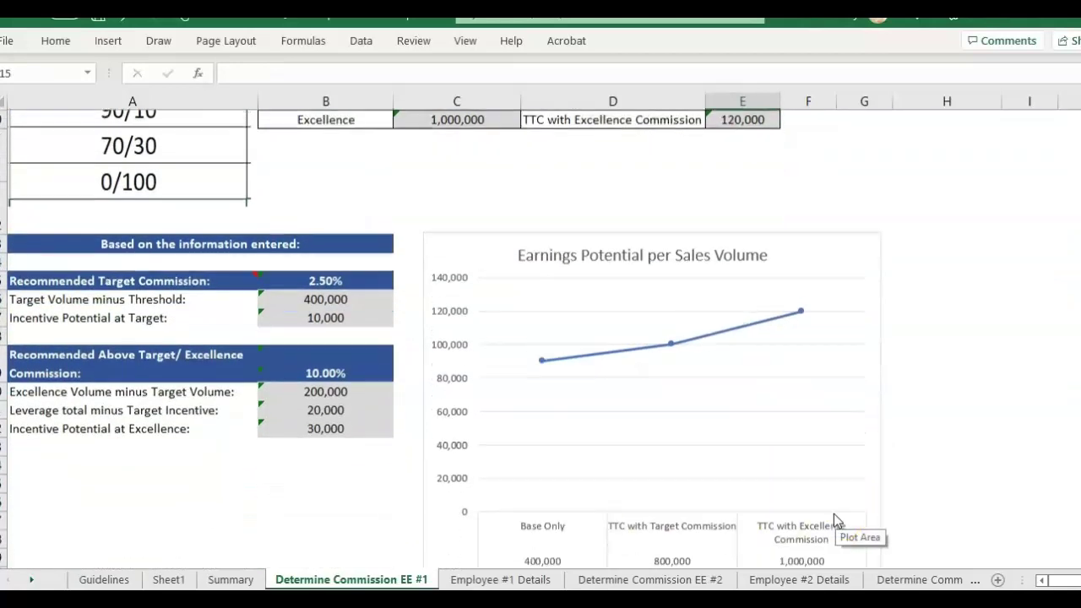
click(203, 293)
scroll(188, 366, up, 2)
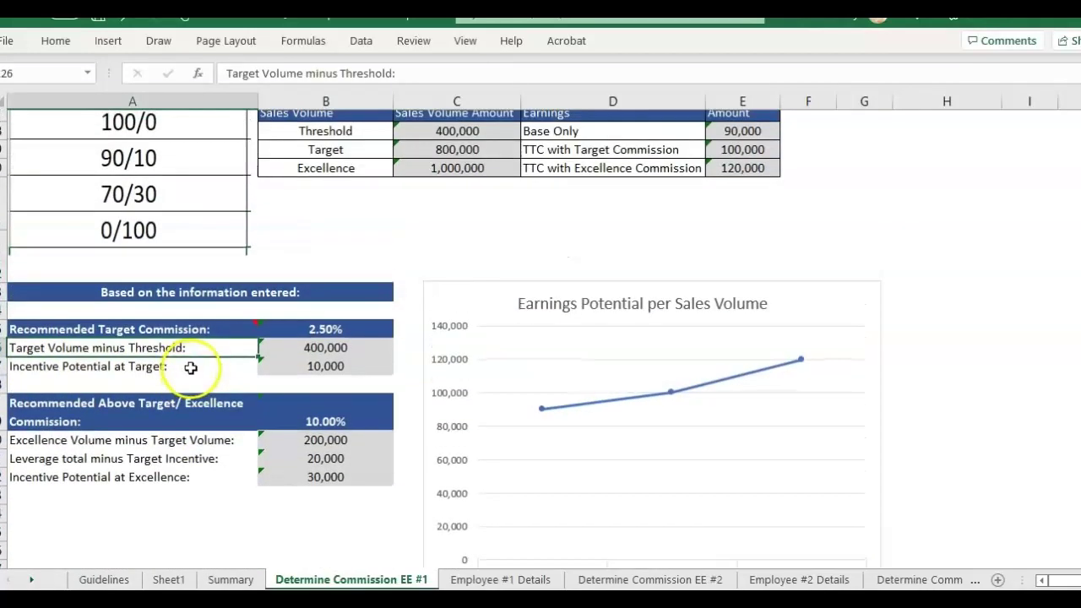
scroll(511, 425, down, 2)
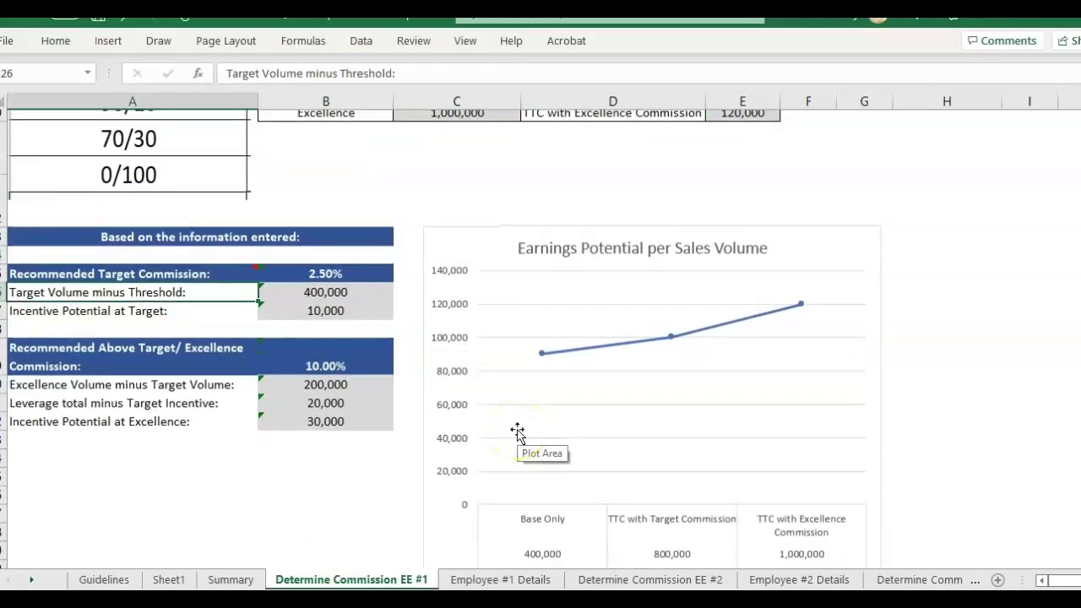
scroll(516, 434, down, 1)
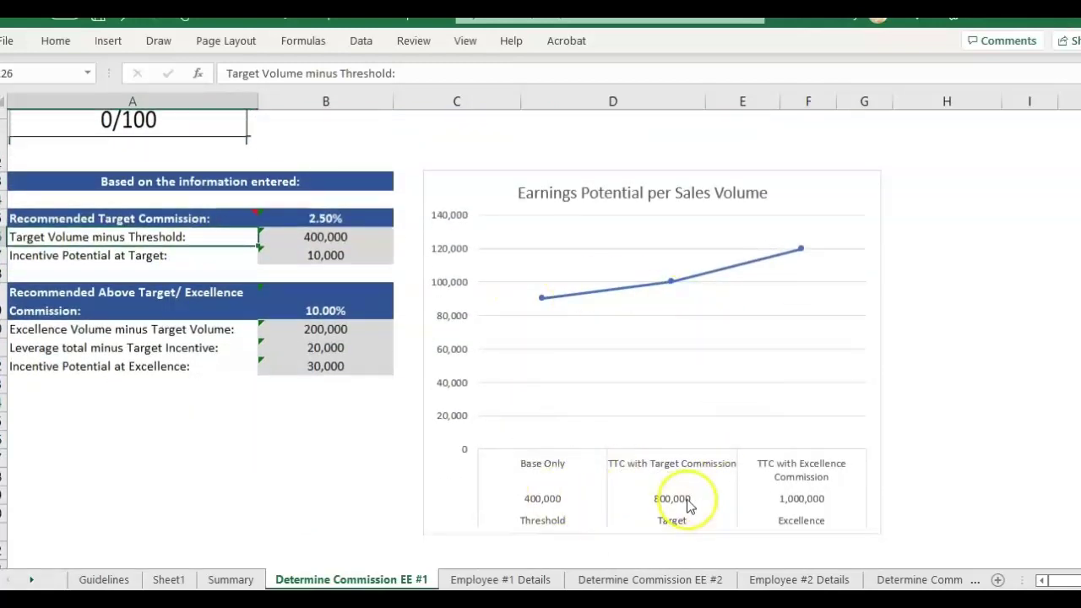
Examine the threshold, target and excellence points on the Earnings Potential per Sales Volume chart
click(568, 508)
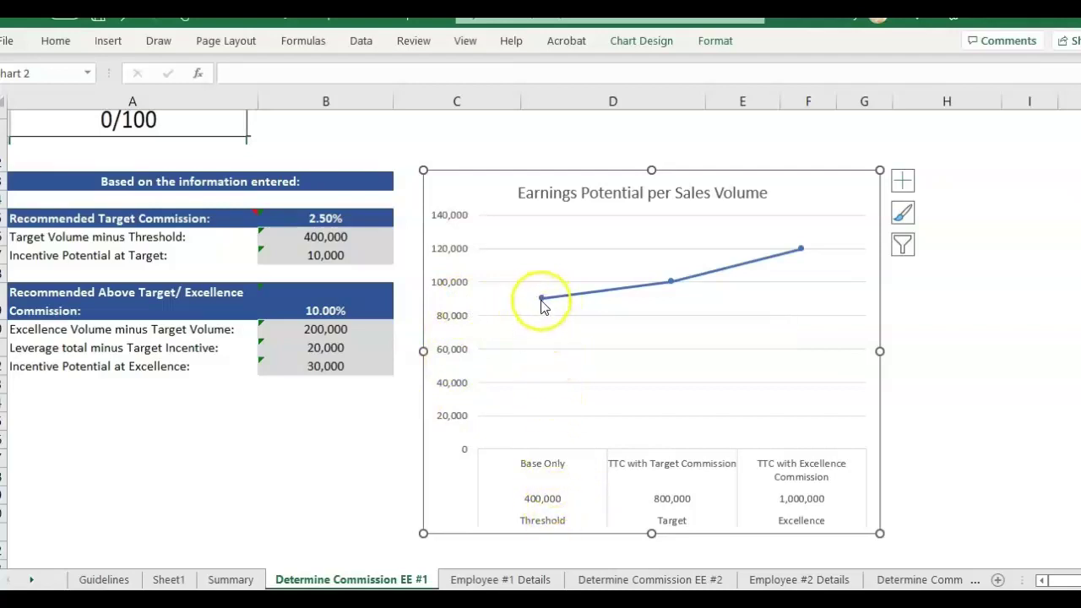
mouse_move(541, 300)
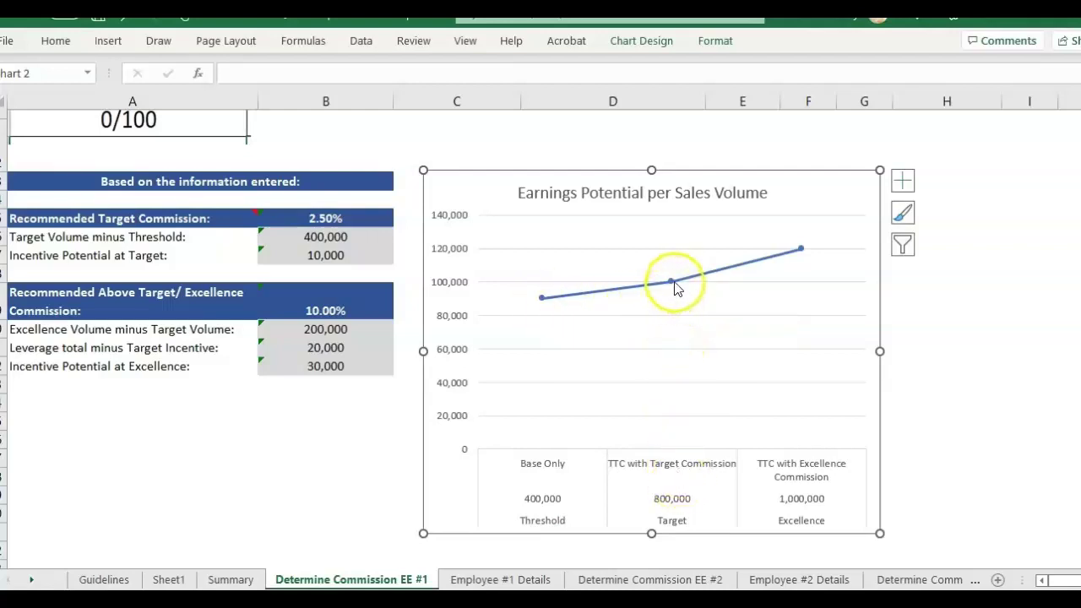
mouse_move(672, 282)
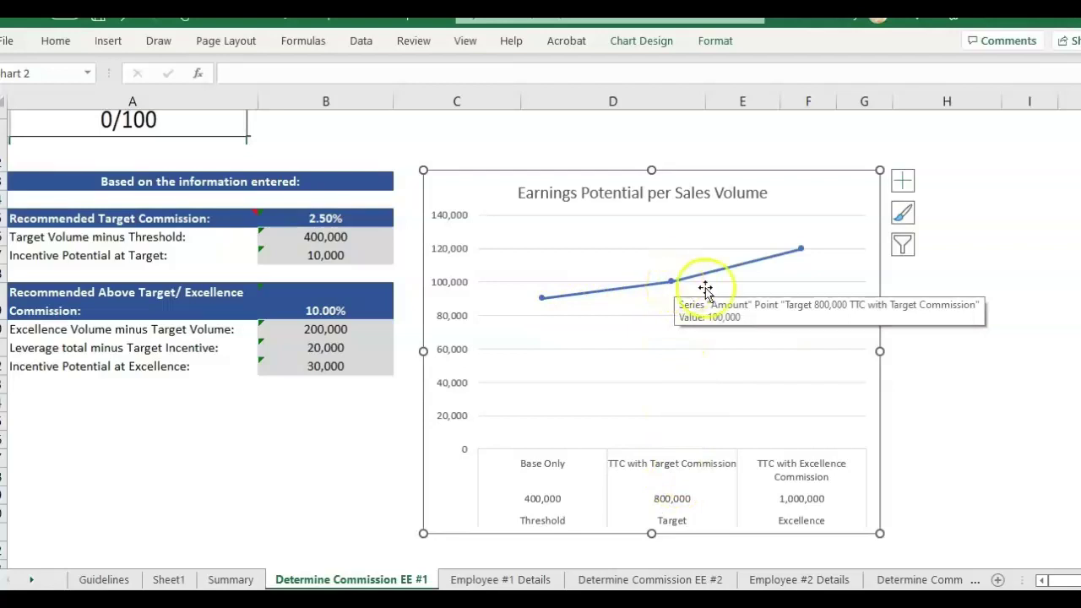
mouse_move(800, 254)
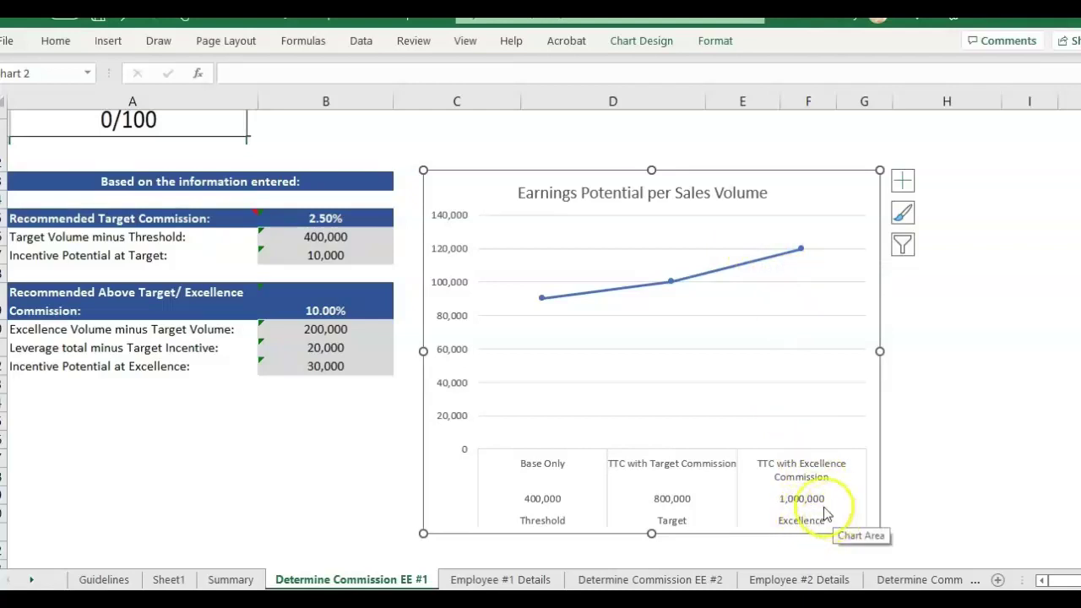
Review the Recommended Target Commission together with its Target Volume minus Threshold and Incentive Potential at Target figures
click(333, 221)
click(106, 218)
scroll(253, 326, up, 1)
click(157, 366)
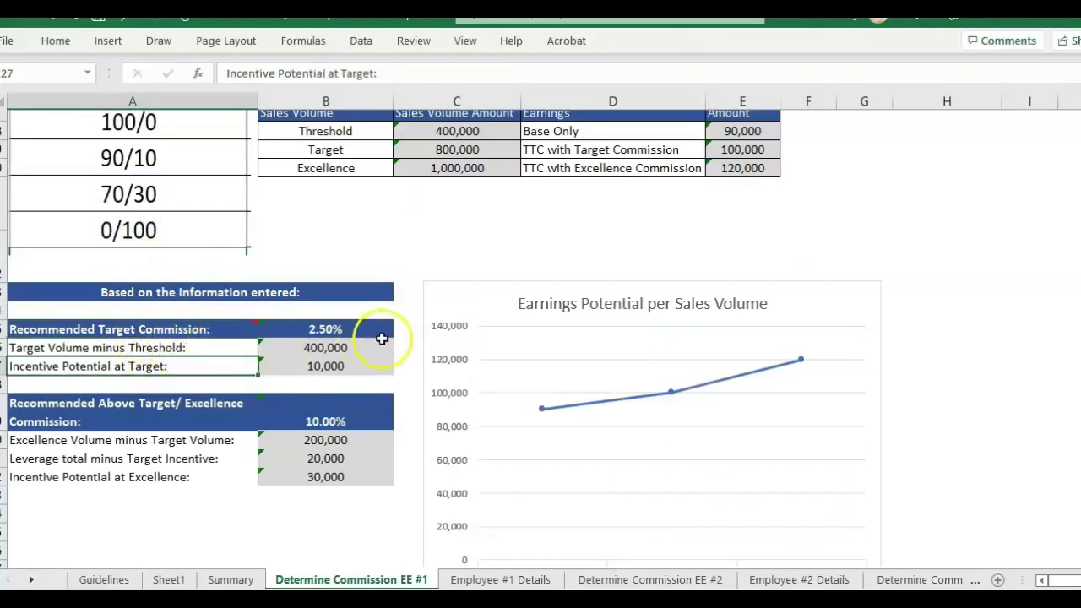
click(403, 336)
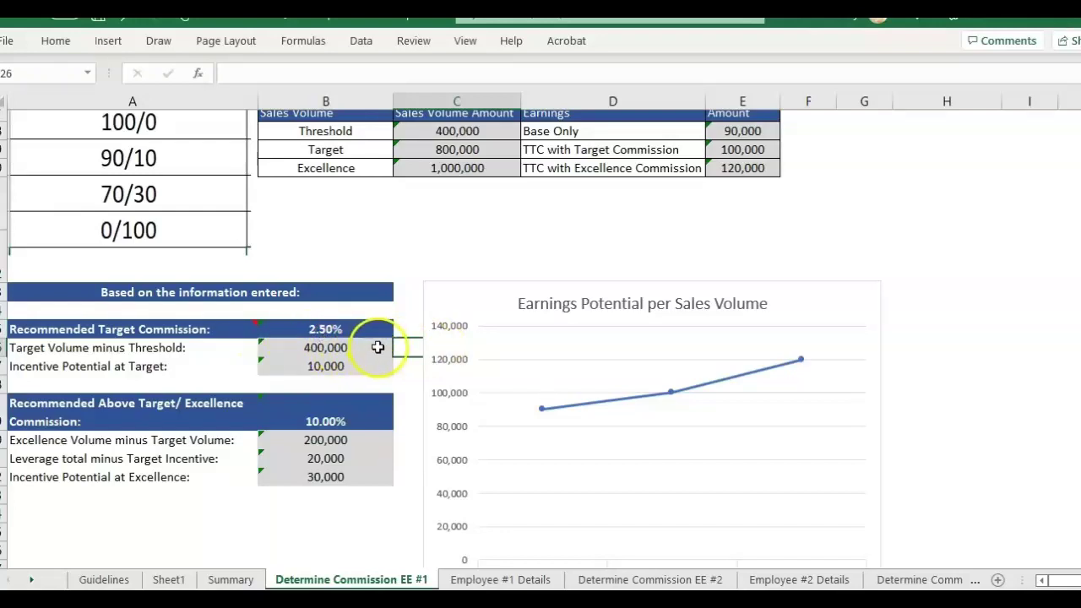
Compare the minimum and target sales volume amounts with the Target Volume minus Threshold figure behind the recommended commission
scroll(476, 313, up, 5)
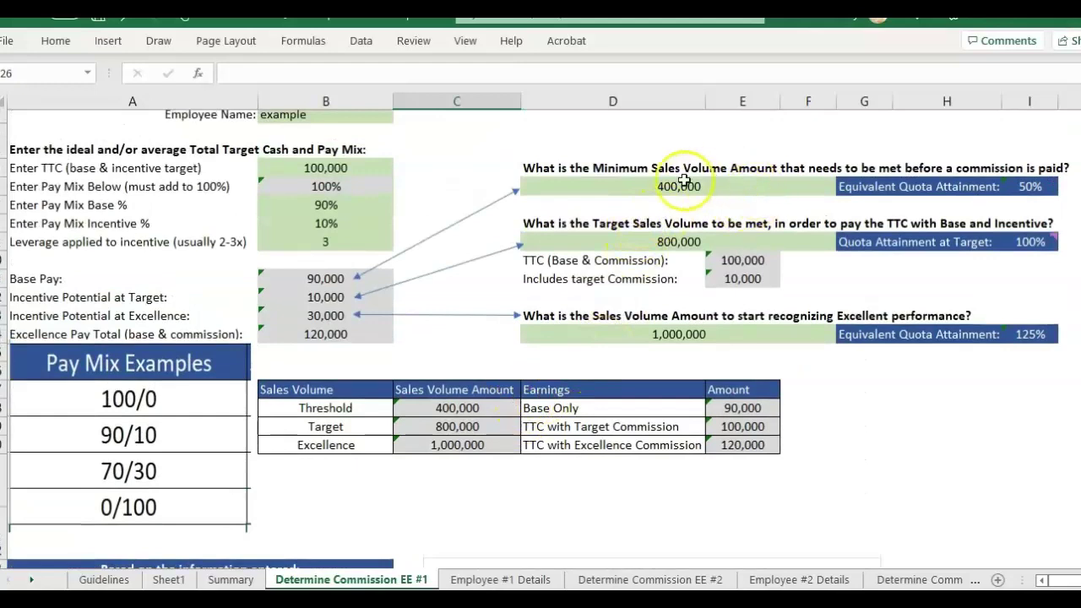
drag(695, 186, 714, 236)
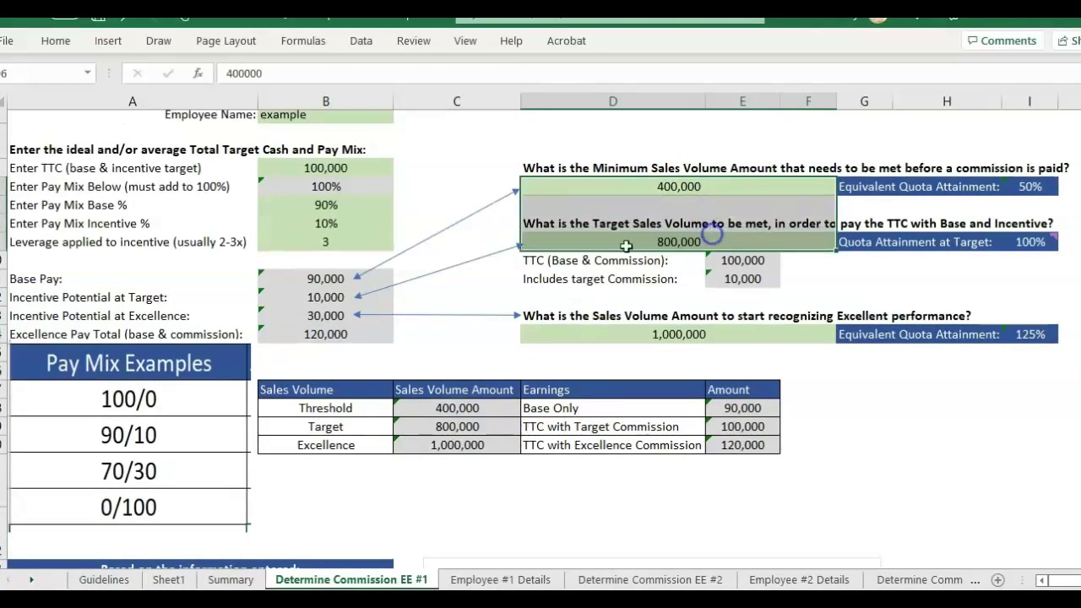
scroll(413, 422, down, 3)
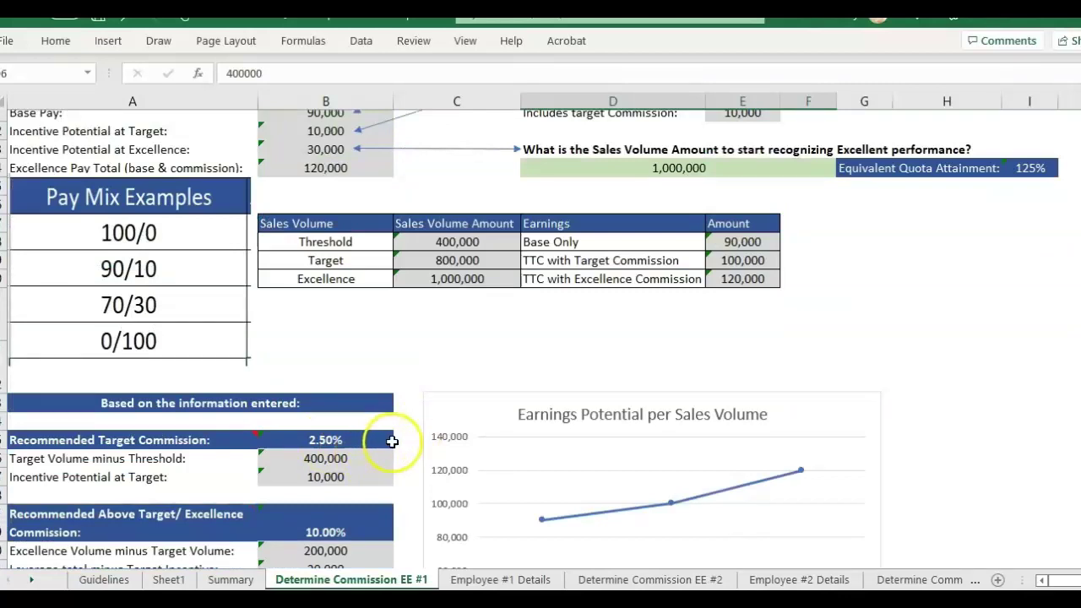
Relate the Recommended Above Target/Excellence Commission to the target and excellence sales volume amounts and to the earnings chart
click(269, 528)
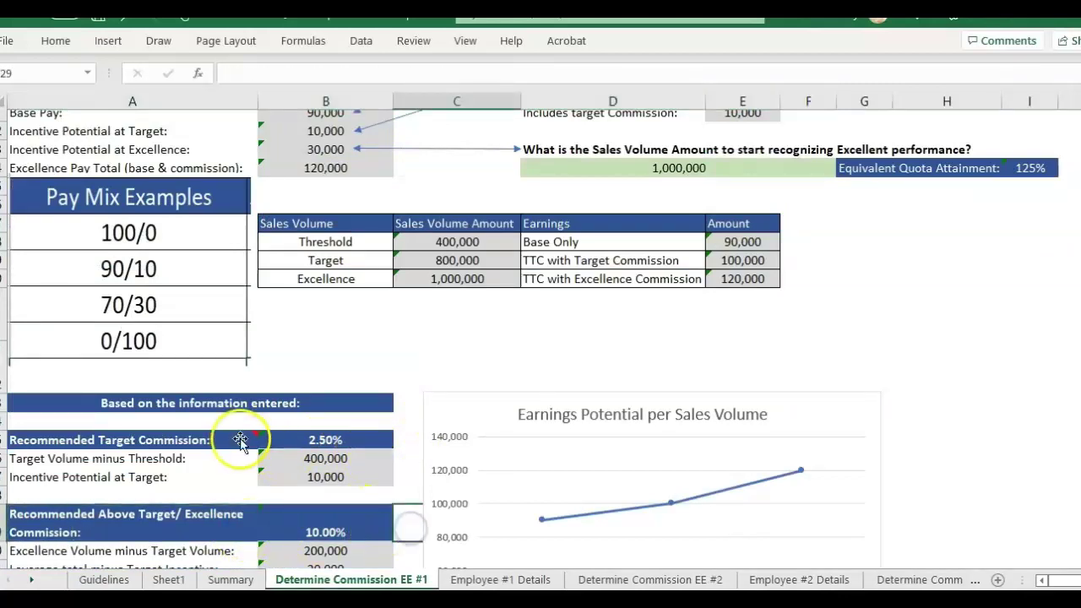
scroll(279, 388, up, 4)
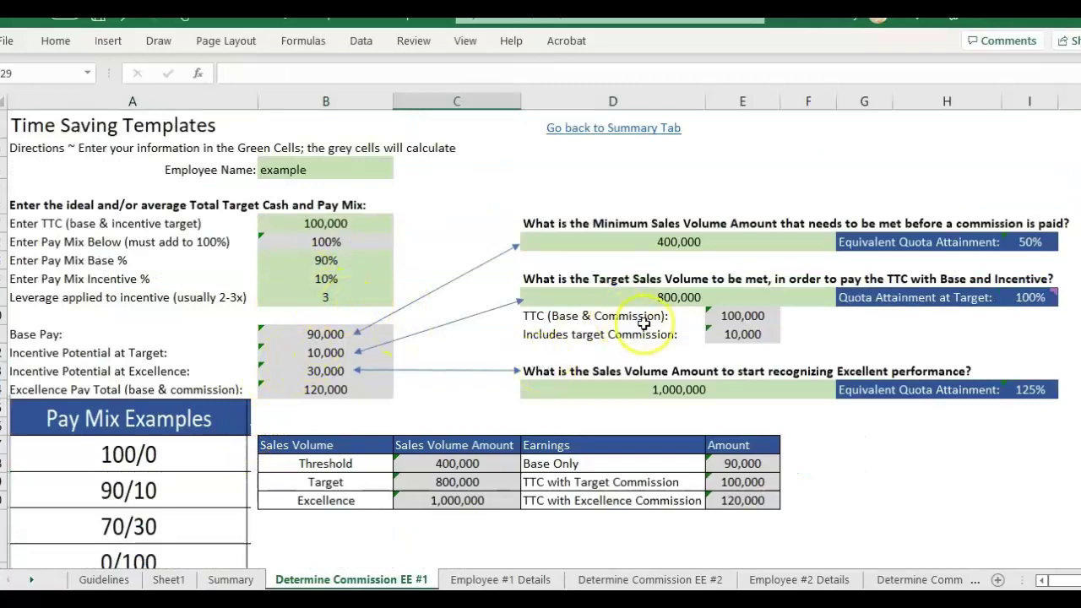
drag(633, 298, 628, 398)
click(646, 409)
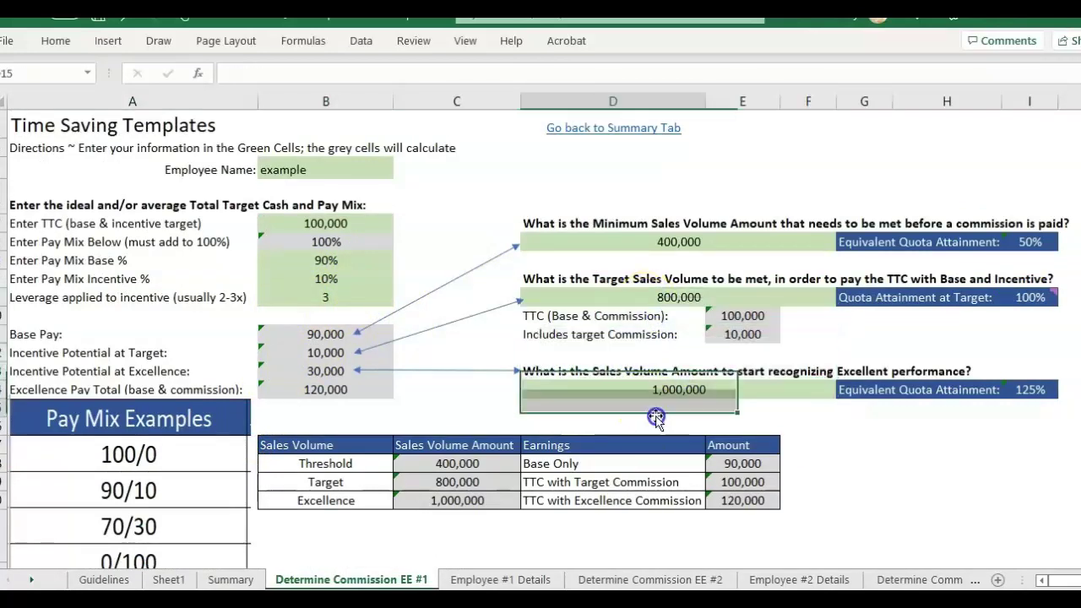
scroll(654, 410, down, 6)
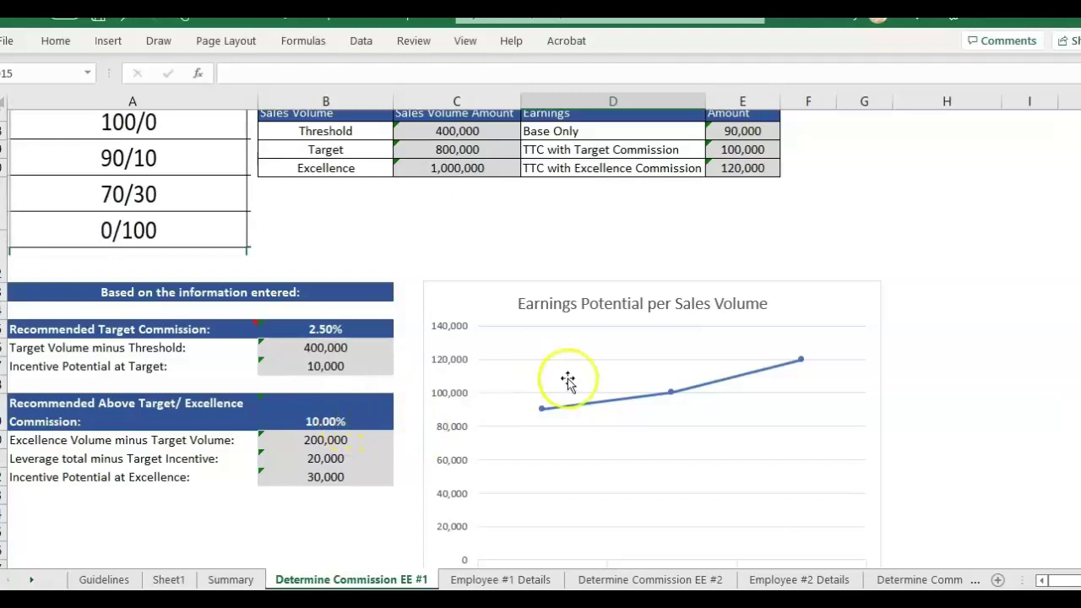
scroll(687, 429, up, 2)
scroll(690, 430, down, 3)
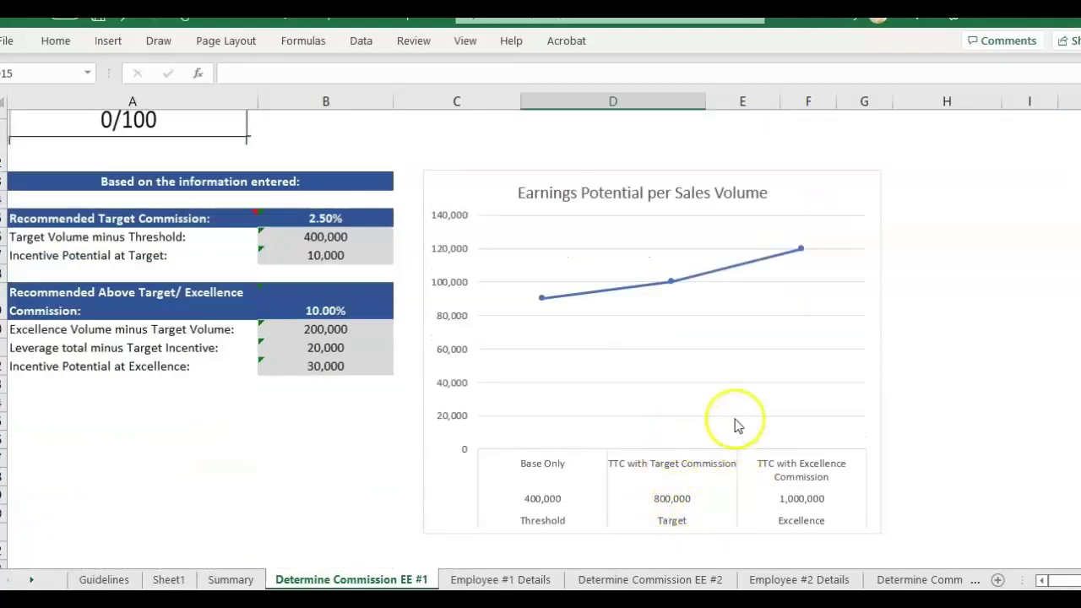
Review the Sales Volume and Earnings table, focusing on the Threshold row's sales volume and base-only pay amount
scroll(735, 427, up, 8)
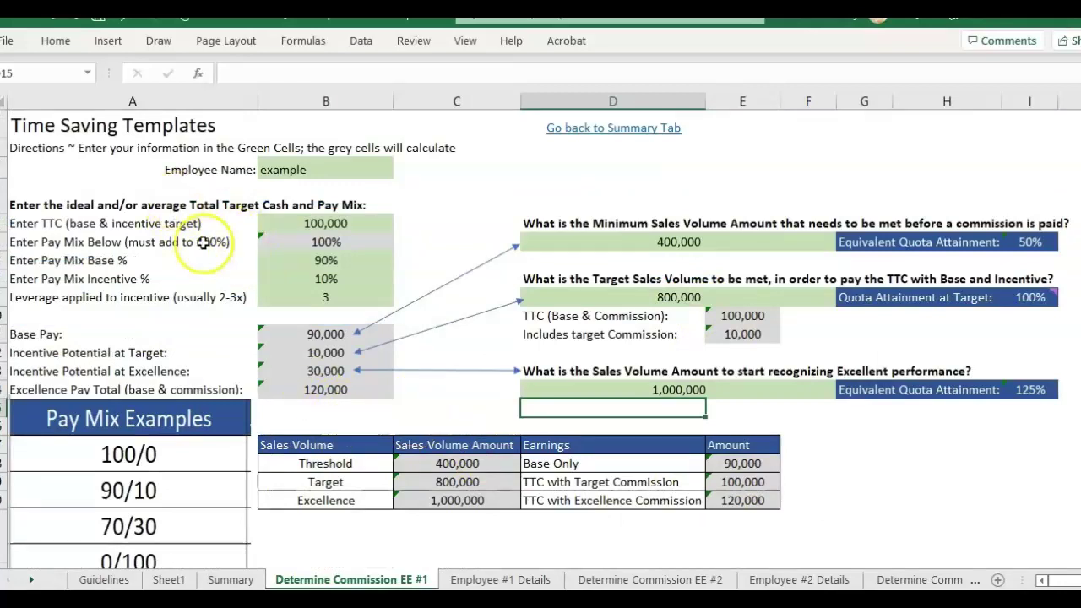
drag(284, 445, 744, 502)
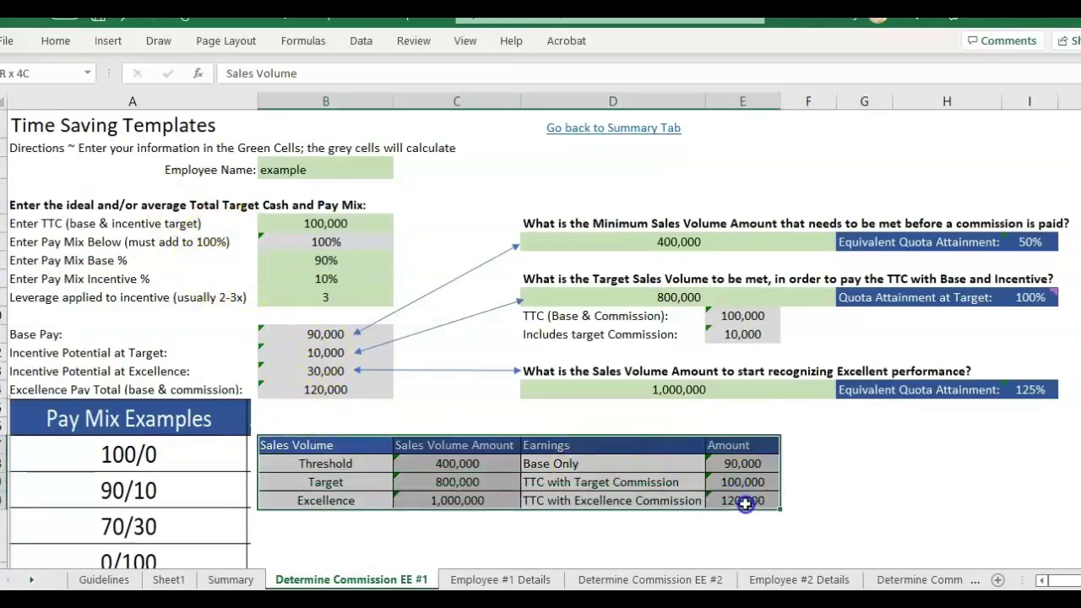
click(353, 449)
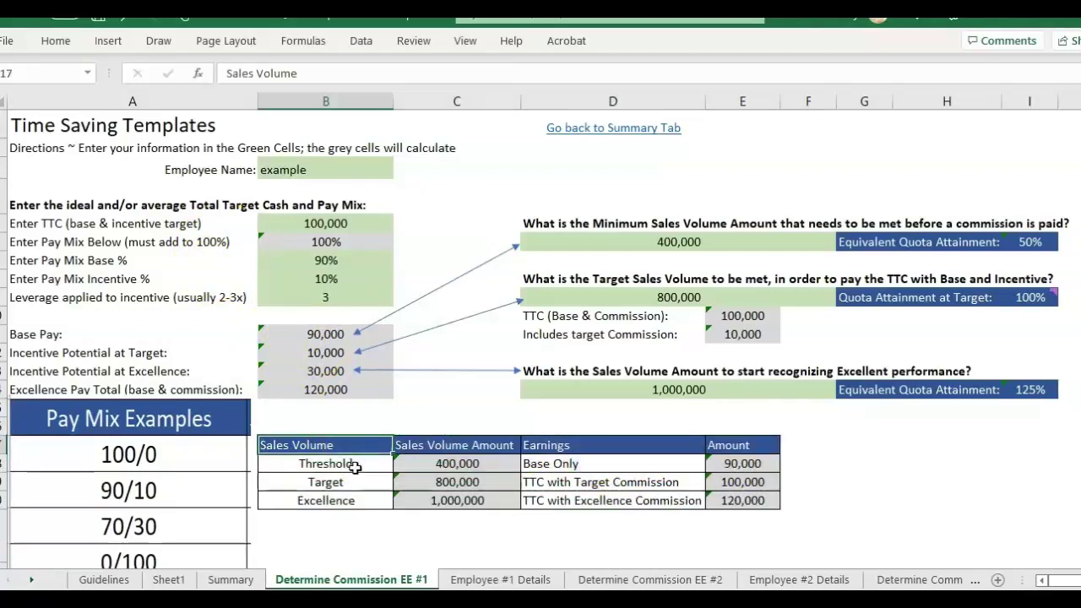
click(367, 464)
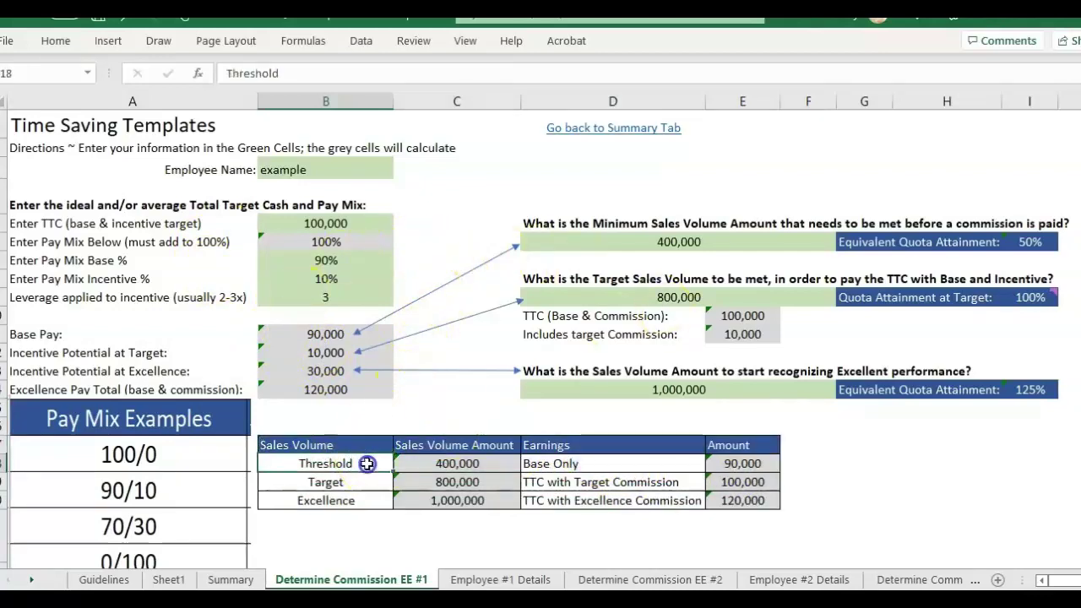
click(332, 464)
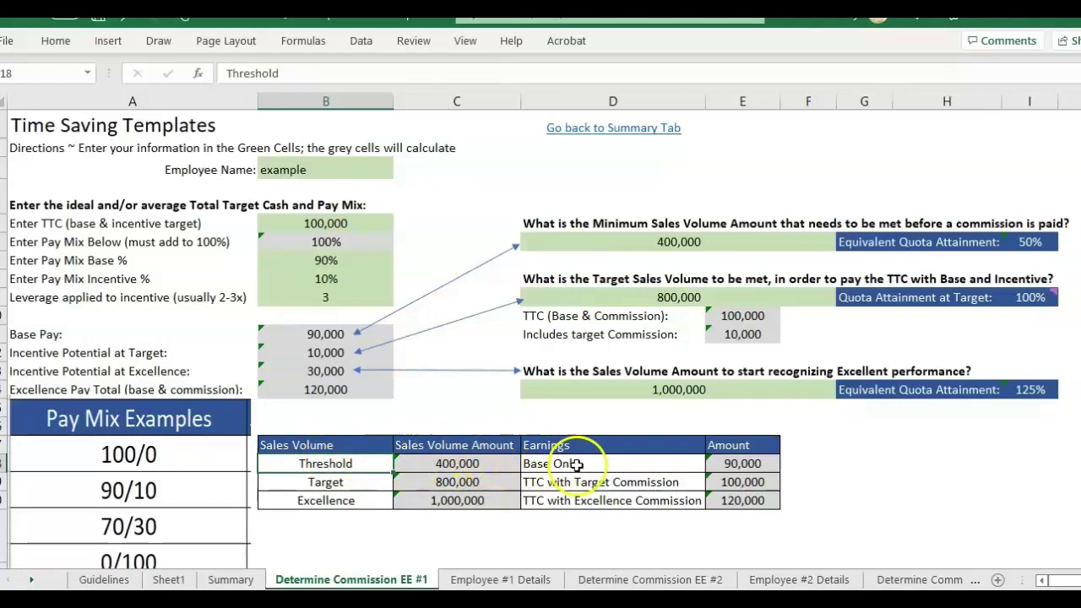
click(793, 467)
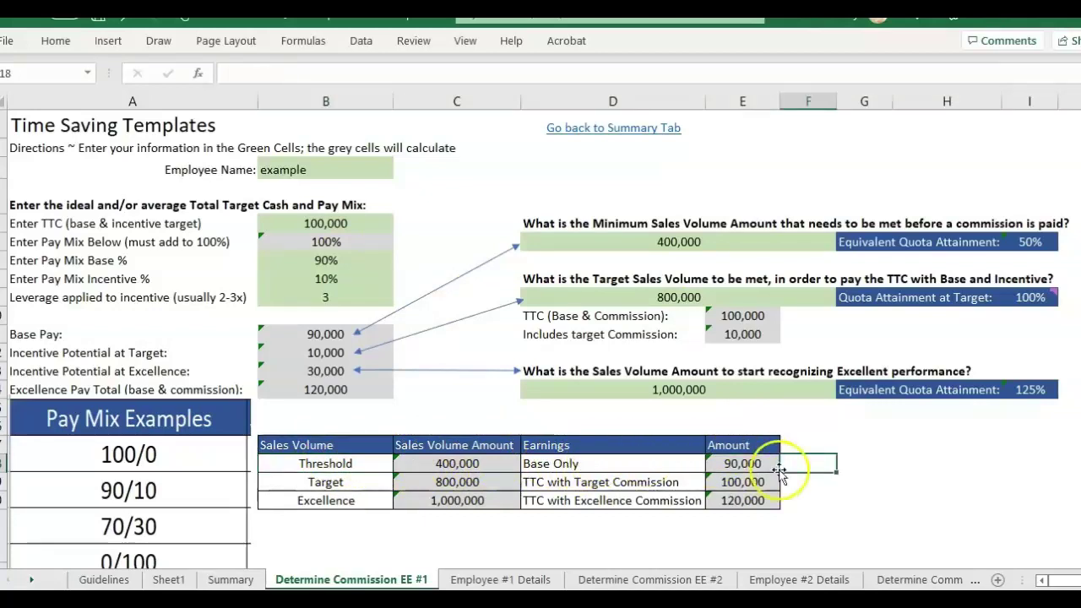
Examine the Target and Excellence rows of the table, comparing sales volume amounts with total pay including commission
click(355, 482)
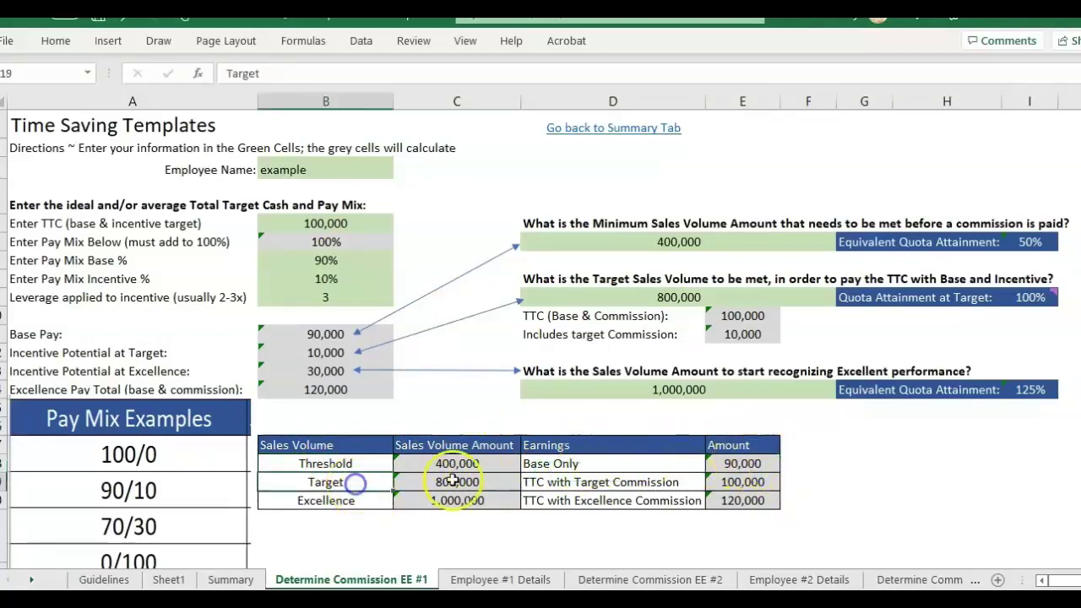
click(802, 485)
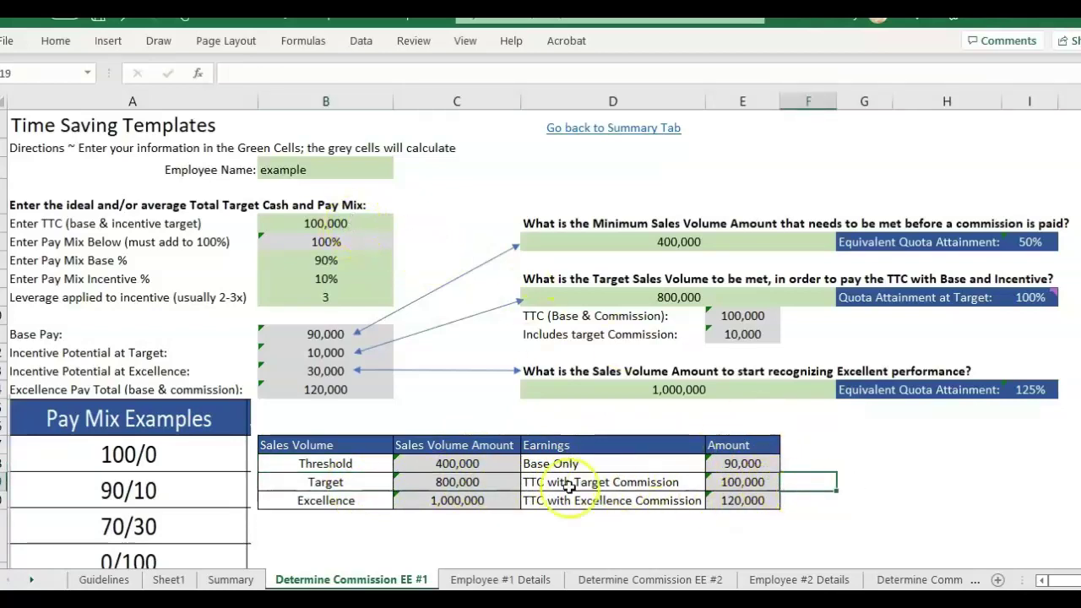
click(337, 504)
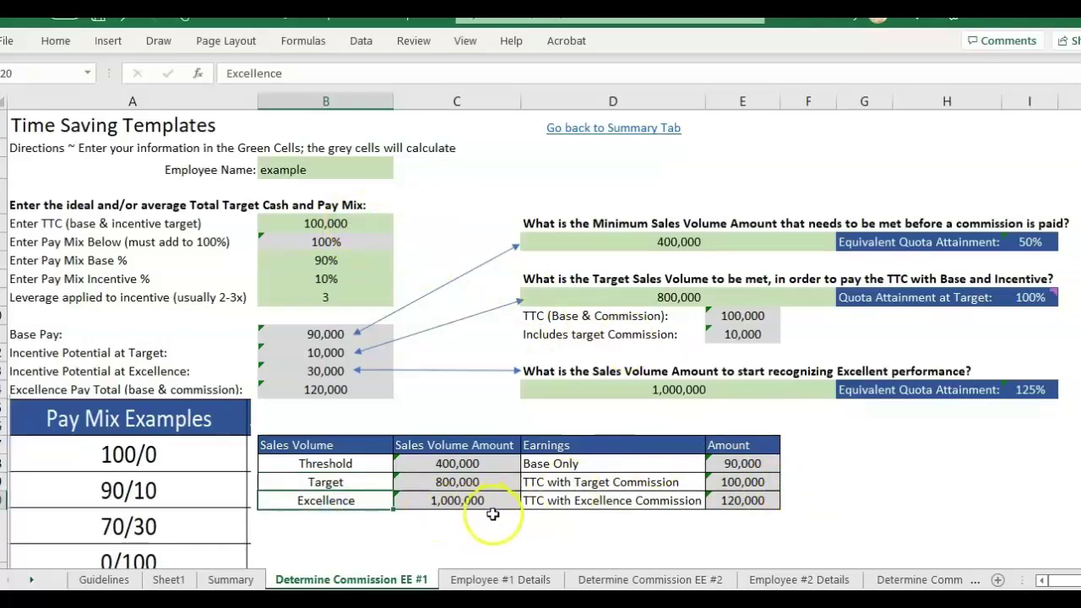
click(600, 499)
click(815, 500)
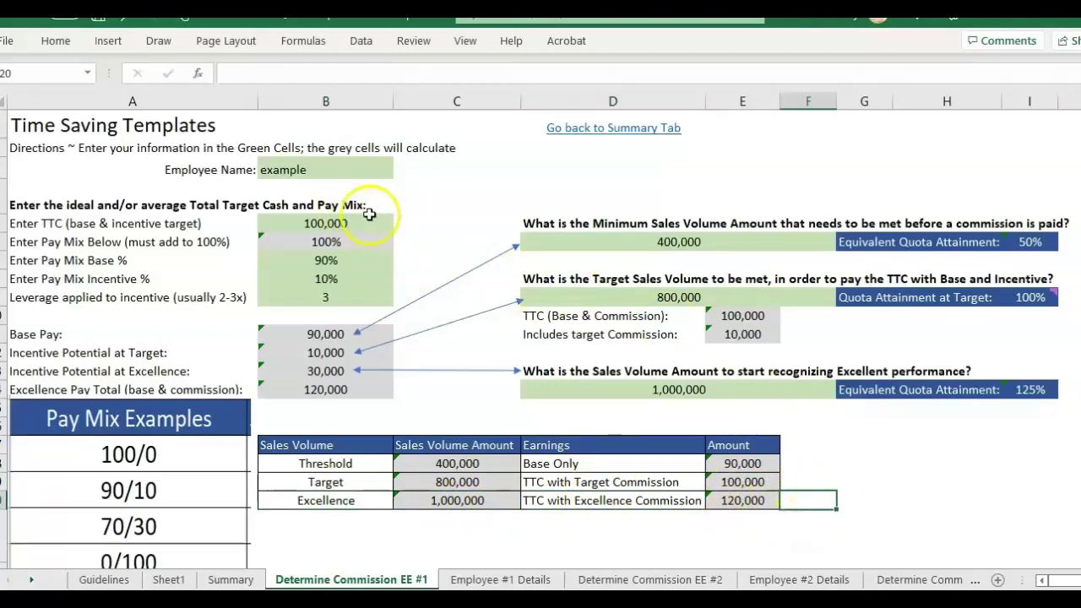
key(Down)
key(Left)
key(Left)
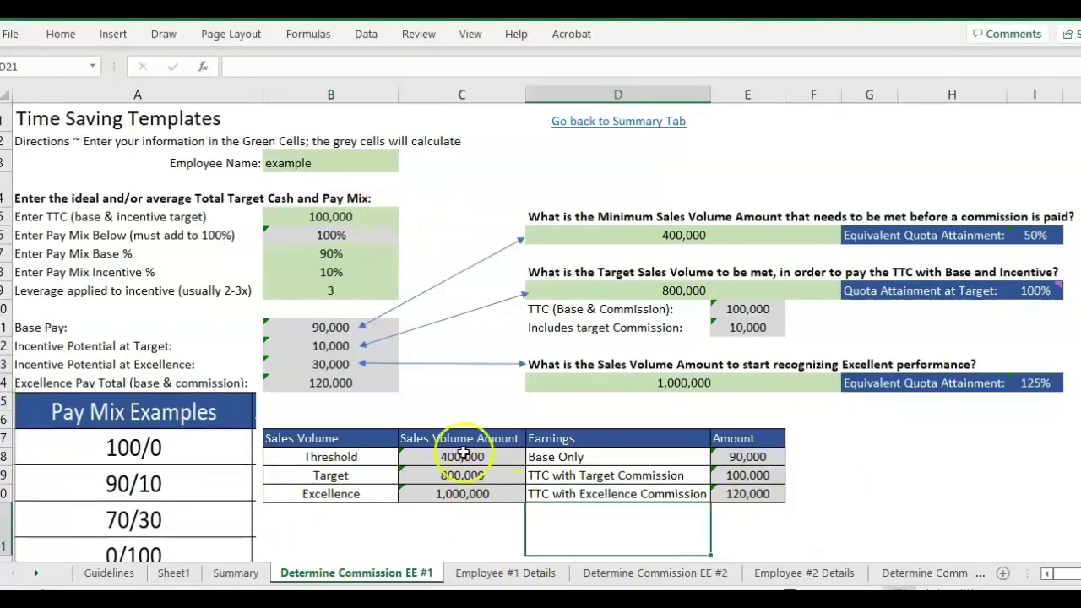
Open the Determine Commission EE #2 sheet and examine its pay mix inputs, target sales volume and quota attainment figures
click(635, 574)
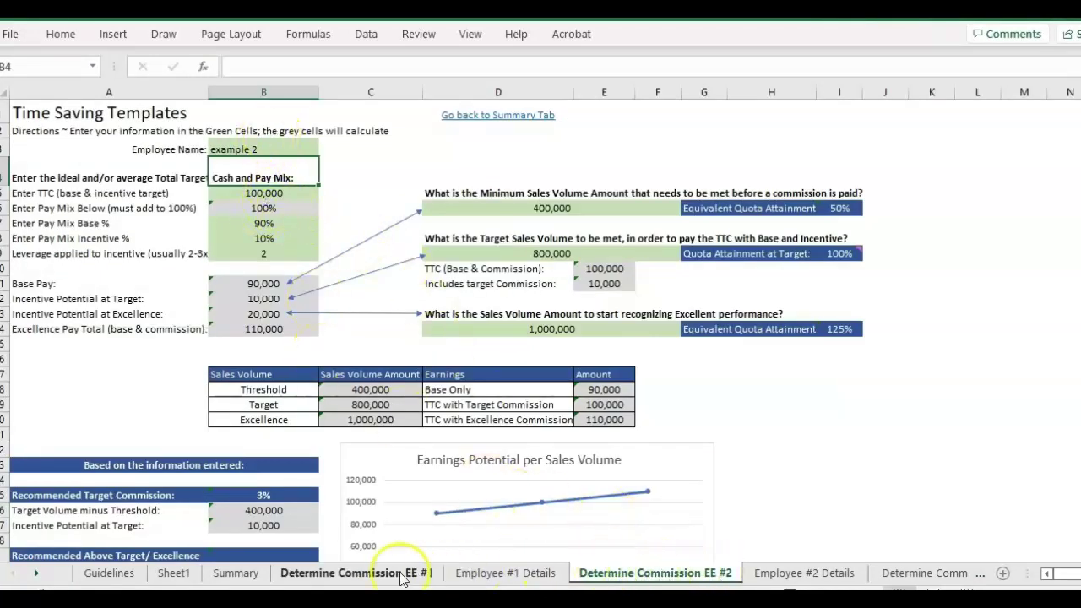
click(331, 173)
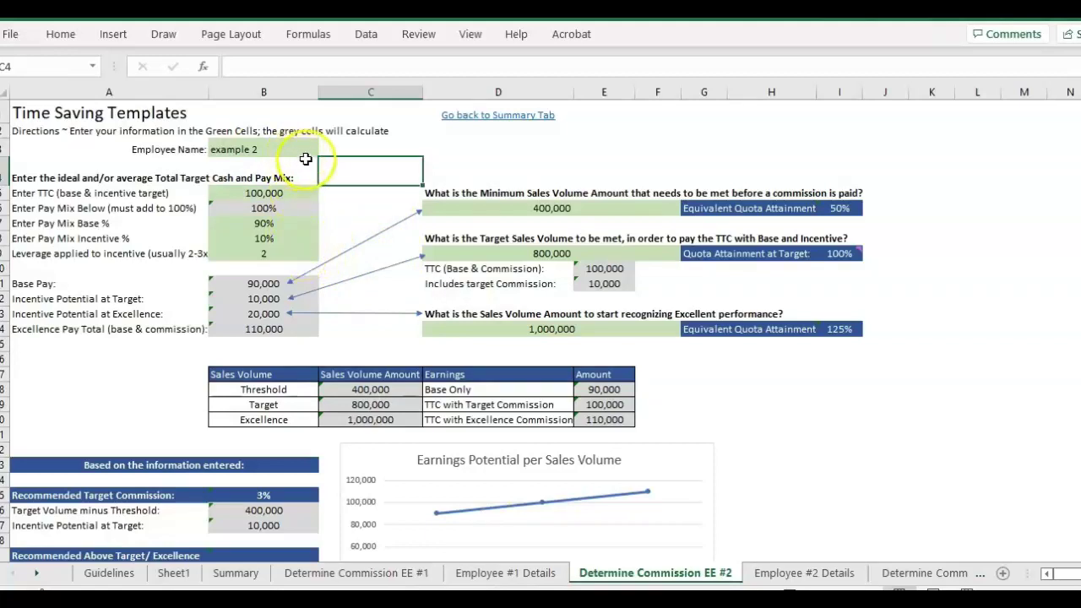
click(346, 225)
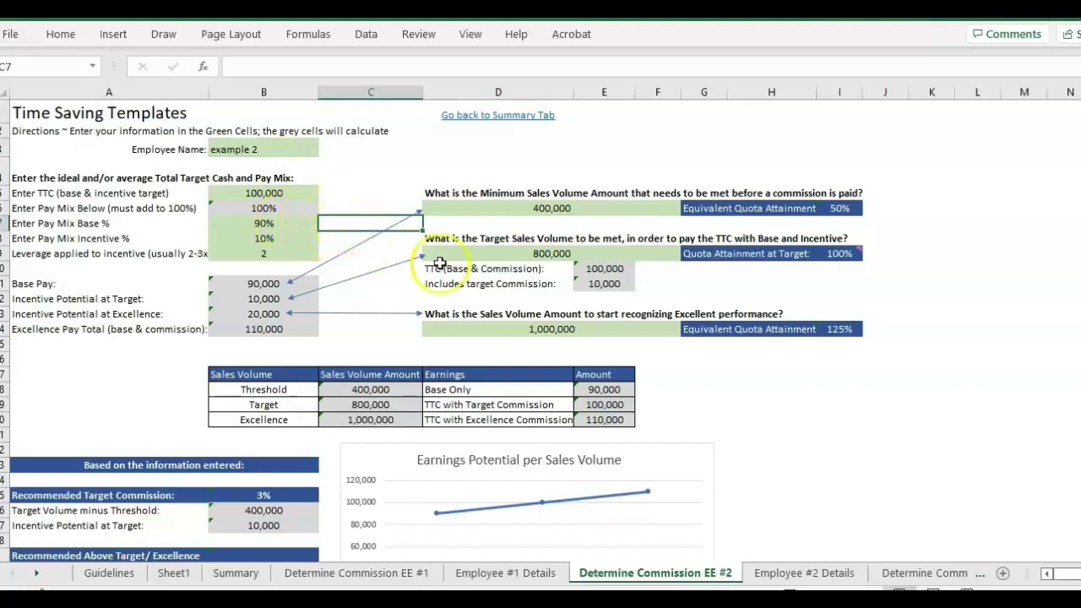
click(490, 239)
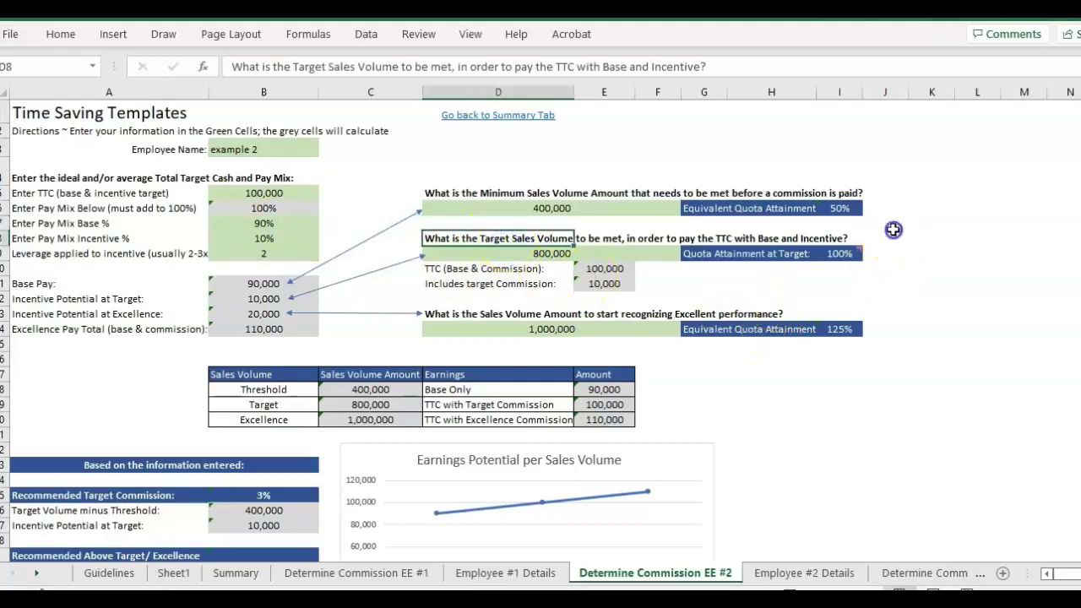
drag(888, 223, 903, 285)
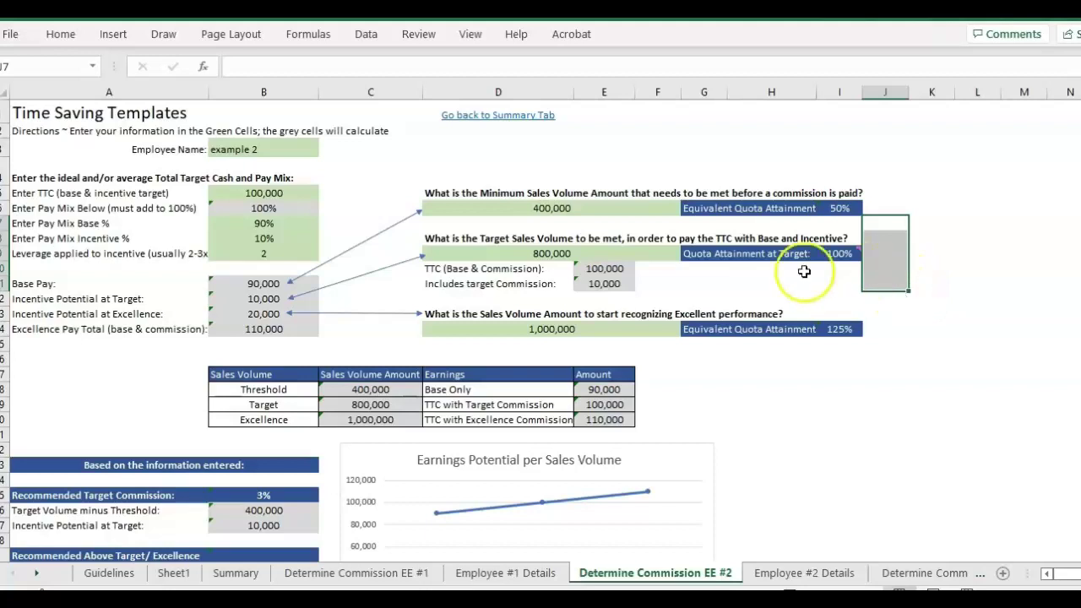
click(592, 253)
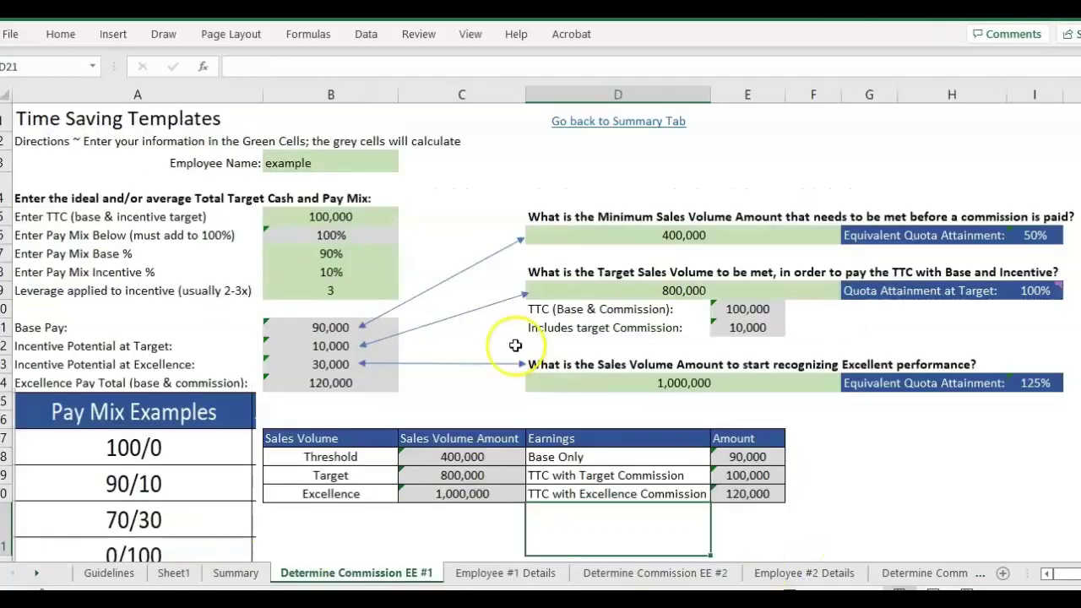
Review the sales volume and earnings amounts in the table on the Determine Commission EE #1 sheet
click(513, 407)
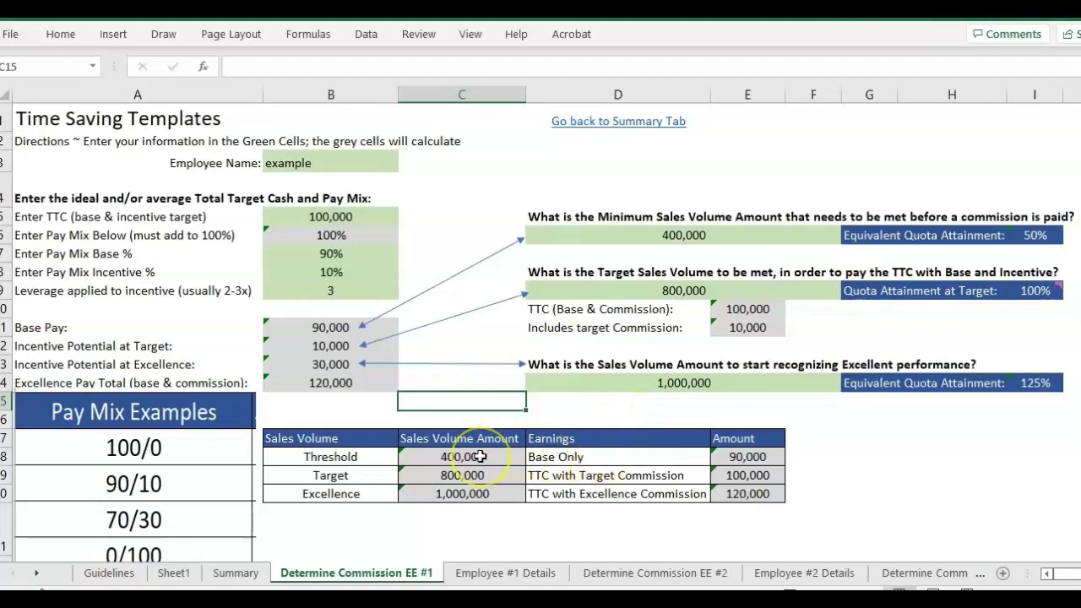
click(456, 519)
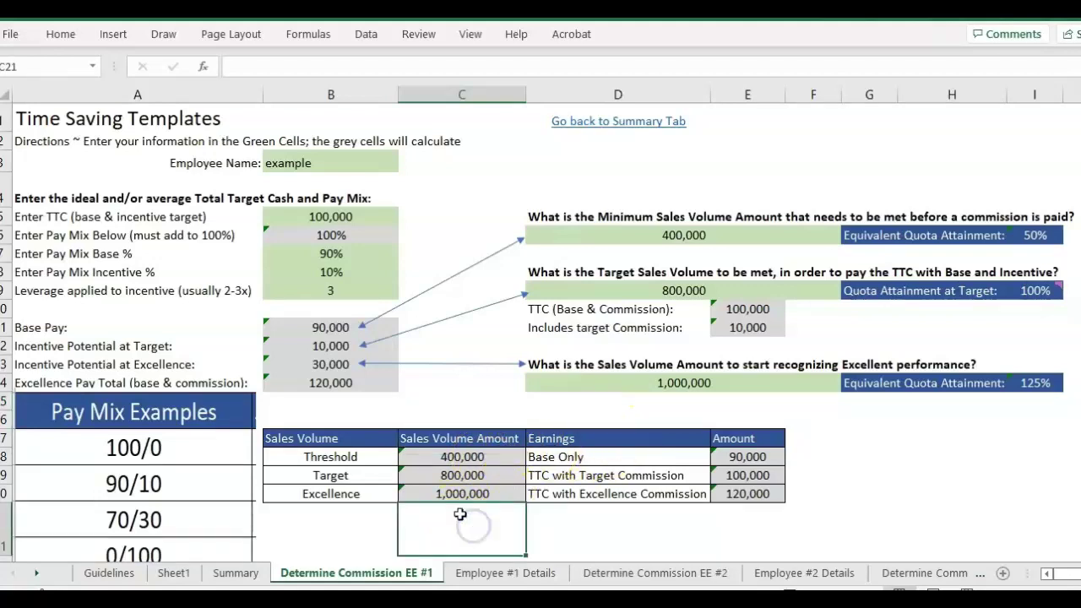
scroll(461, 511, down, 1)
click(757, 482)
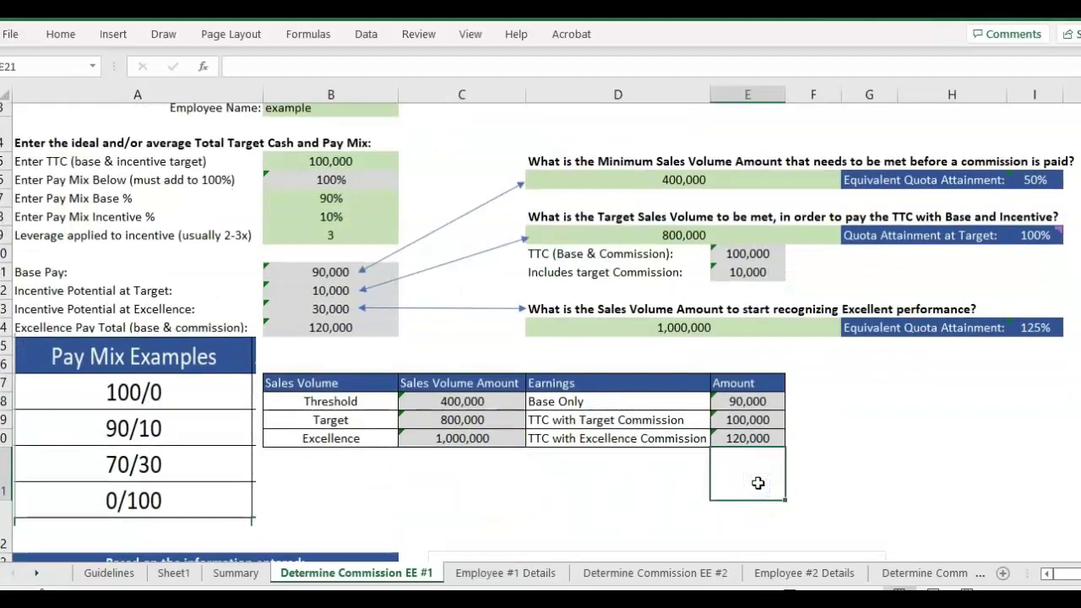
Open the Employee #1 Details sheet and look over its commission rate tiers and sales volume rows
click(540, 573)
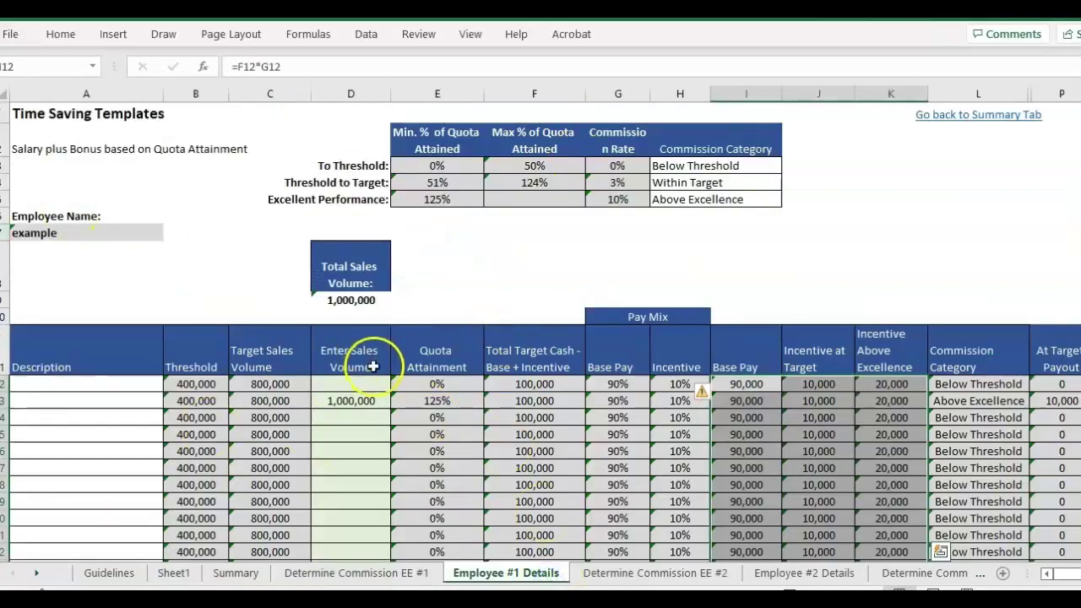
scroll(814, 471, down, 2)
scroll(815, 471, up, 2)
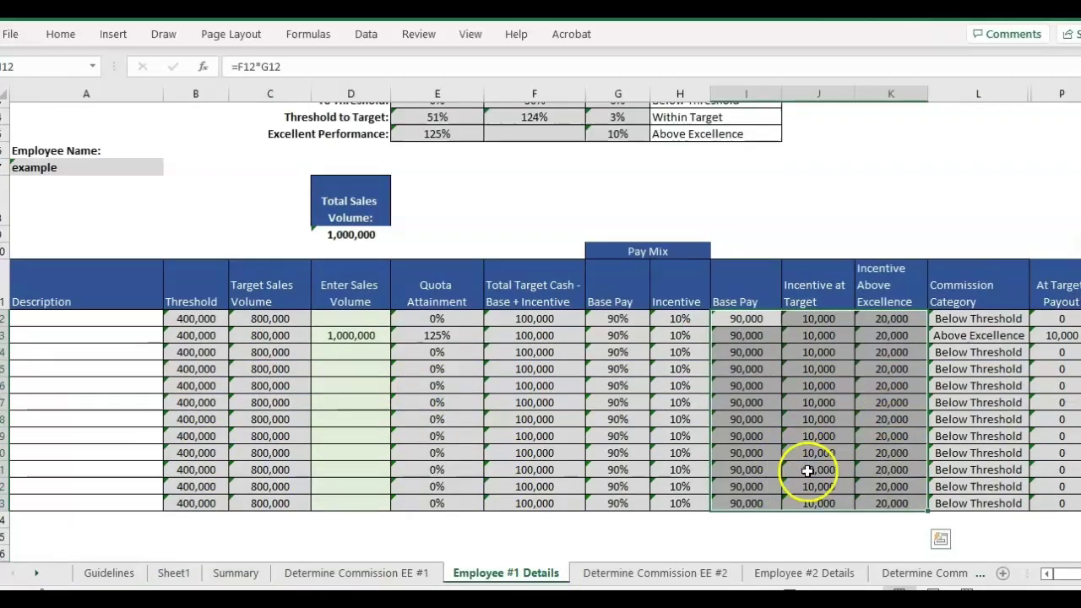
Return to the Determine Commission EE #1 sheet and relate the pay mix and leverage inputs to Incentive Potential at Target
click(409, 575)
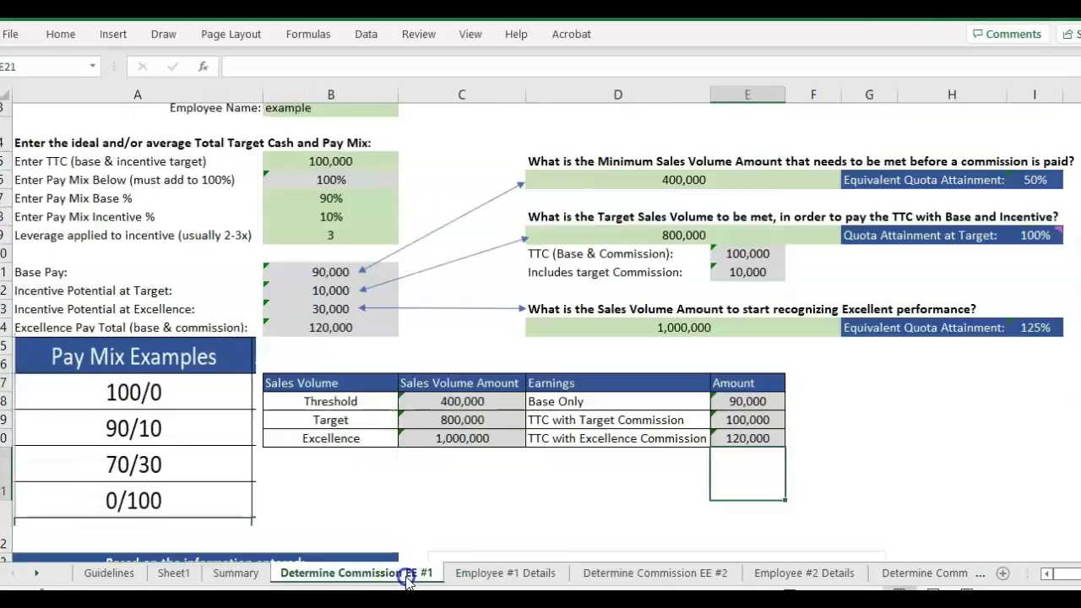
scroll(570, 475, up, 1)
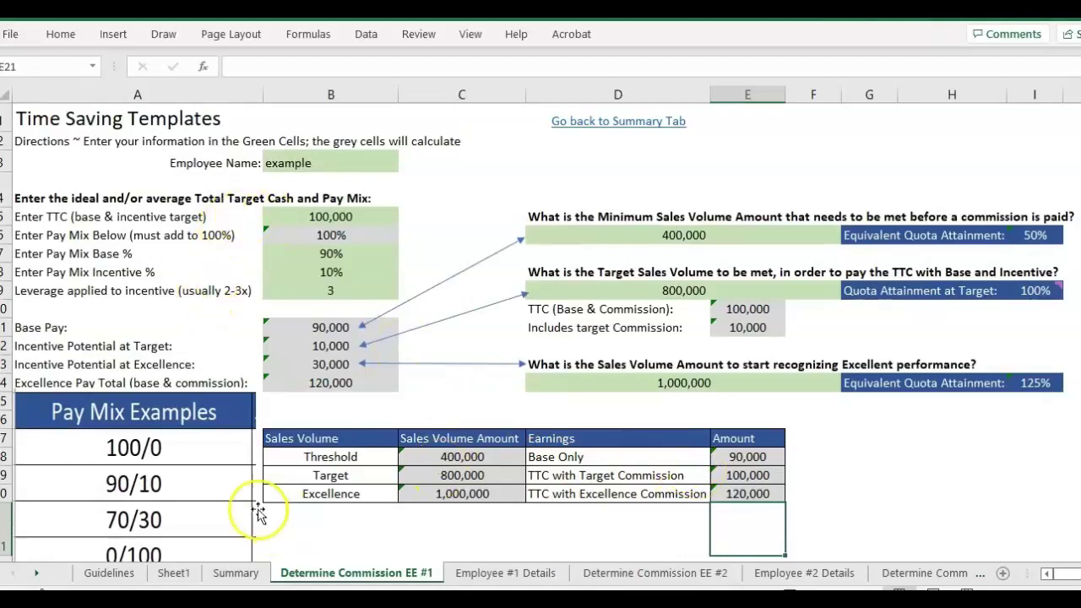
click(221, 252)
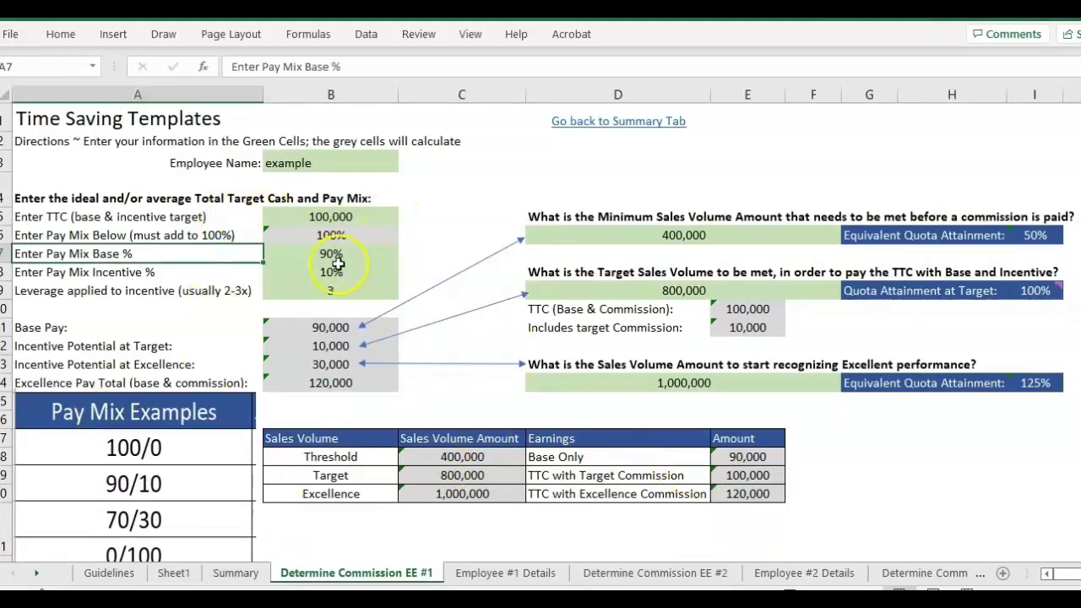
click(347, 253)
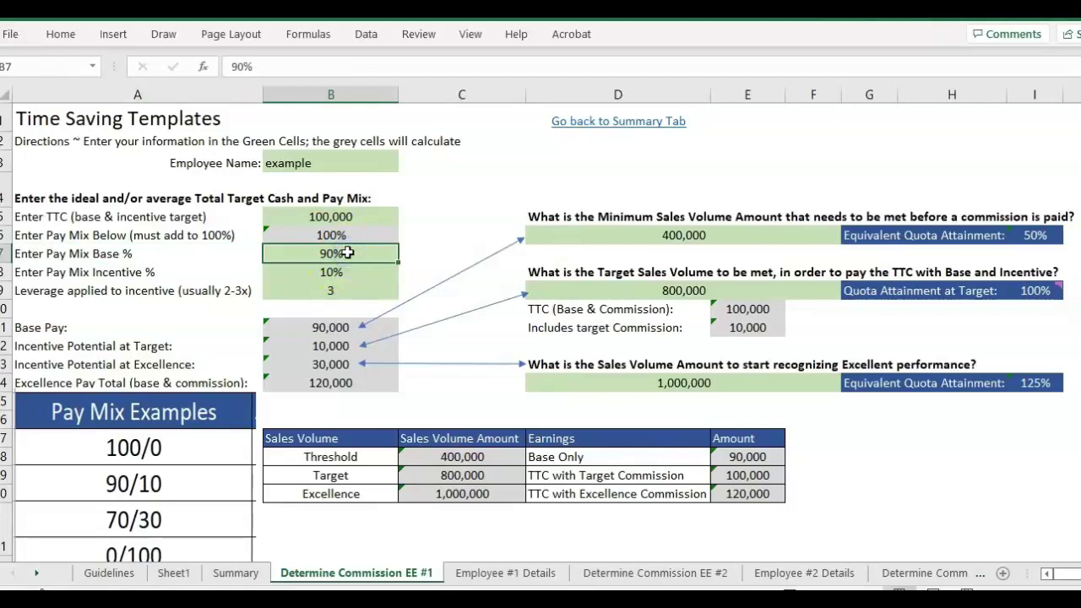
key(Down)
key(Down)
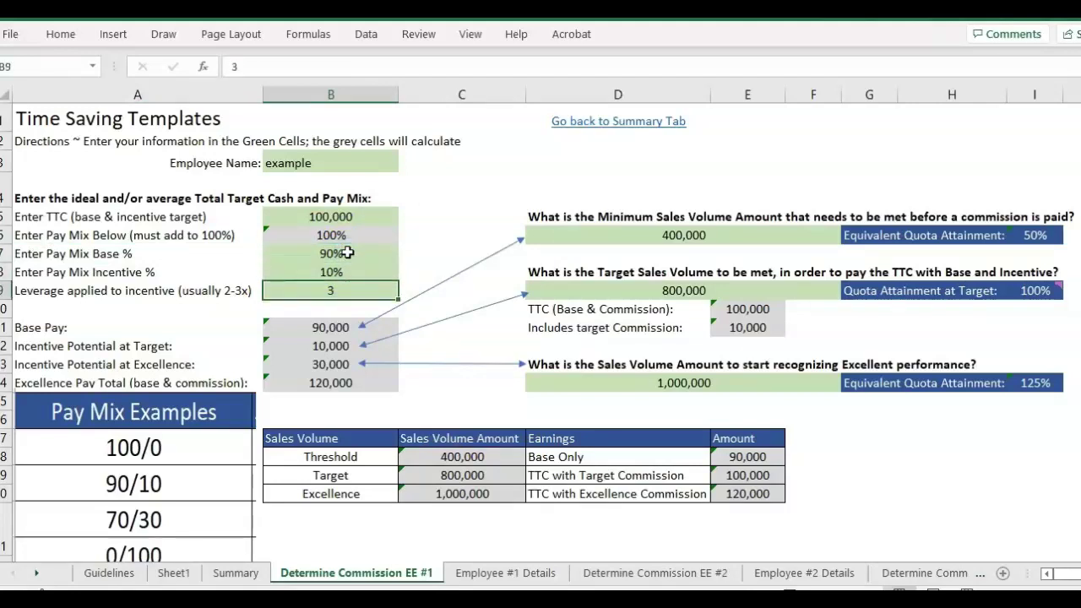
drag(230, 348, 386, 345)
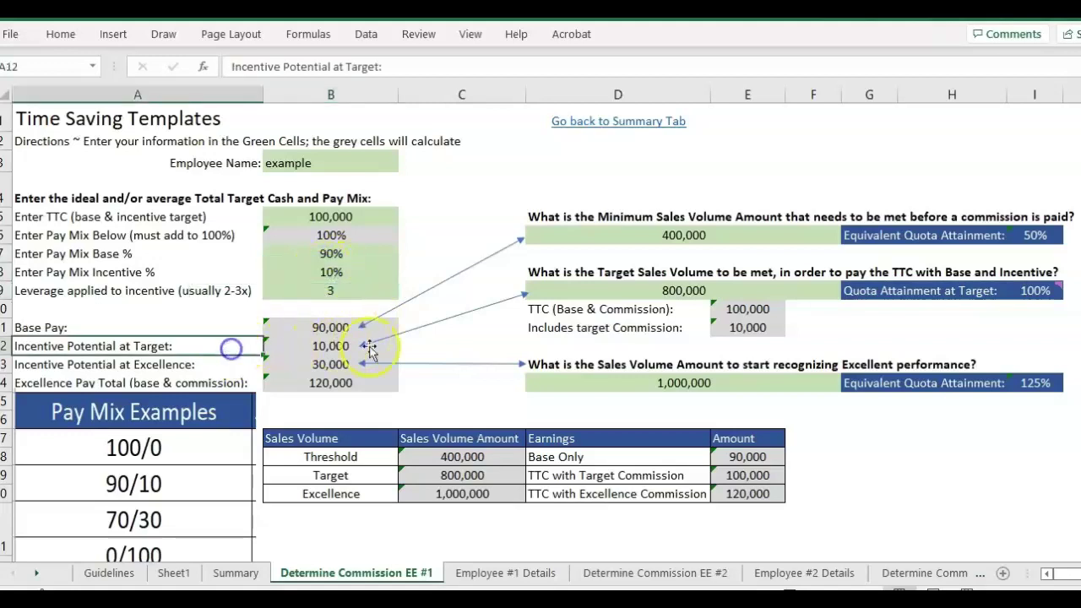
click(393, 341)
click(412, 346)
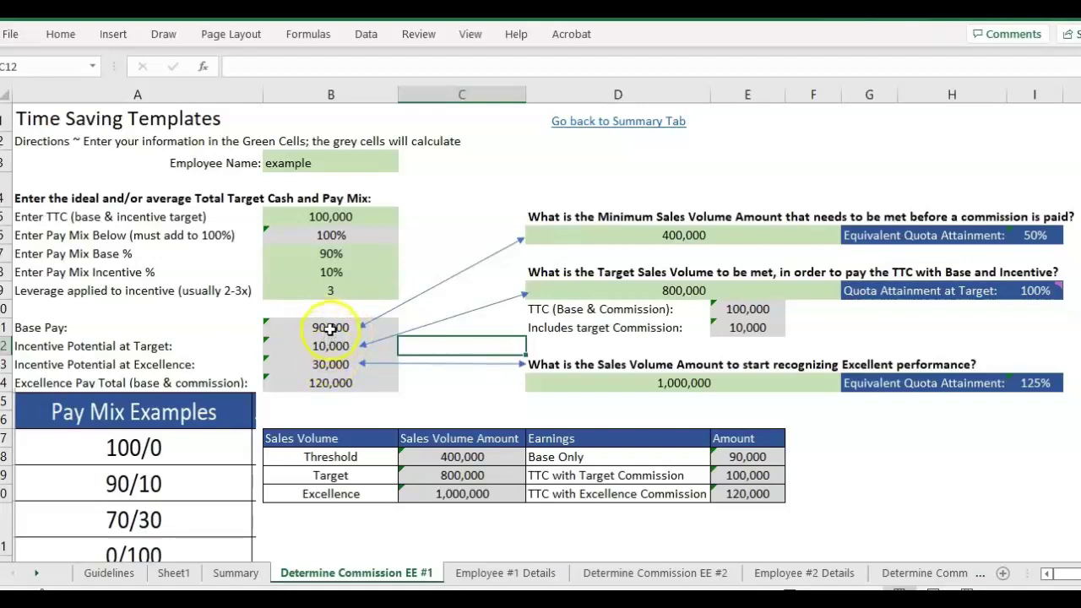
Set the Pay Mix Base % to 70%, following the 70/30 entry in the Pay Mix Examples
click(353, 254)
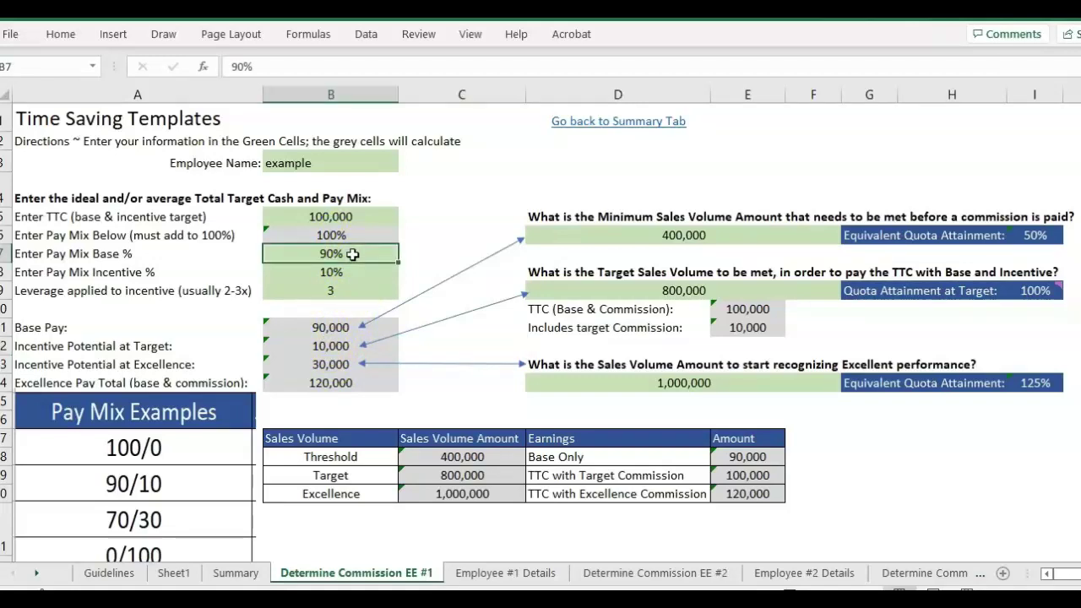
click(148, 522)
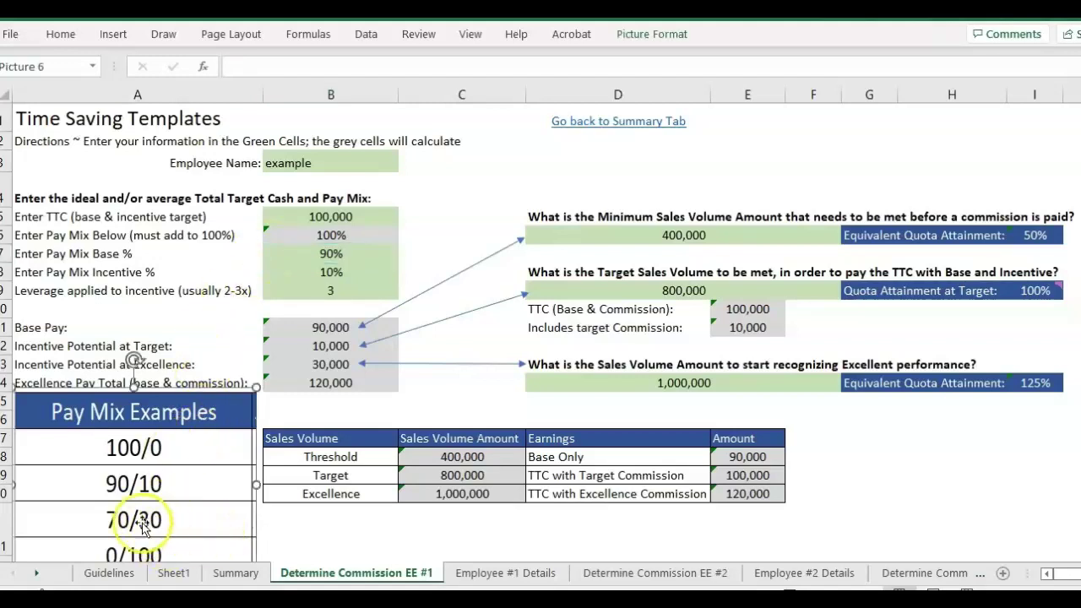
click(329, 258)
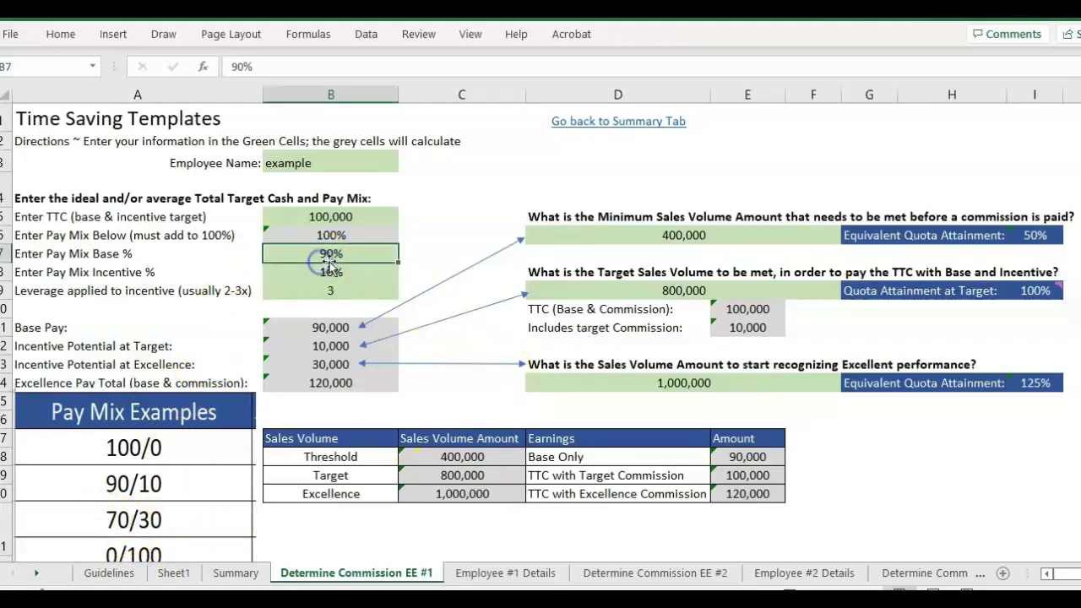
text(70)
key(Return)
Examine how the new pay mix and the leverage affect base pay, incentive potential and the Excellence Pay Total
click(194, 397)
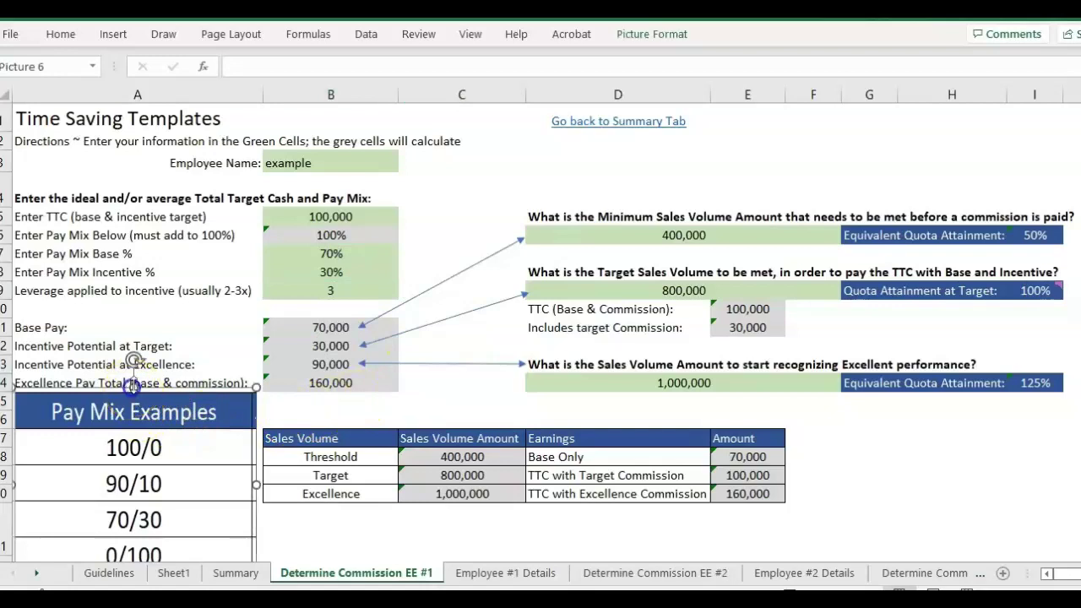
click(169, 375)
click(419, 381)
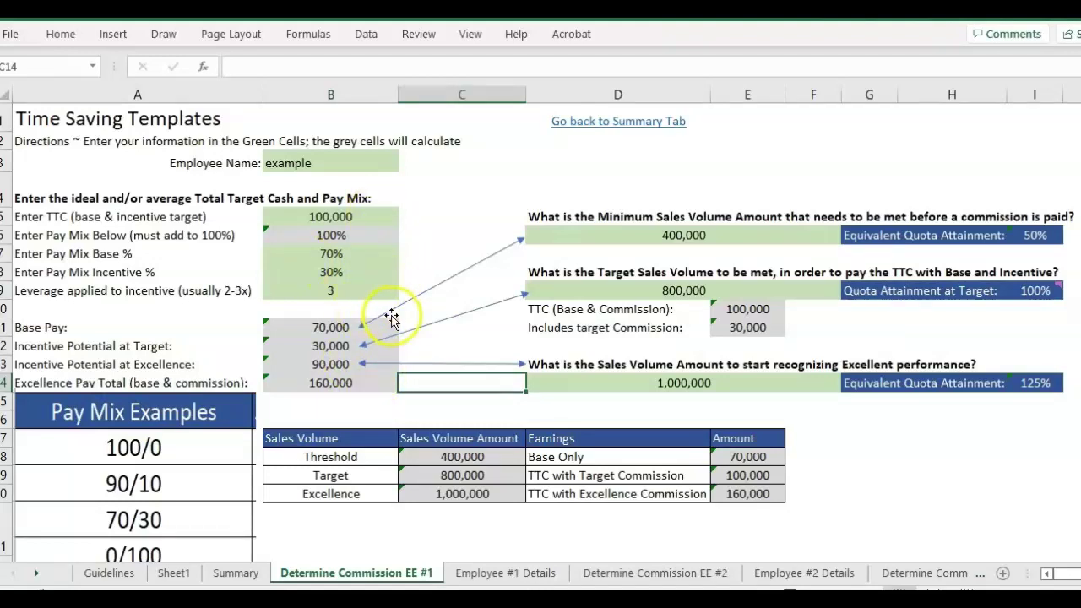
click(410, 324)
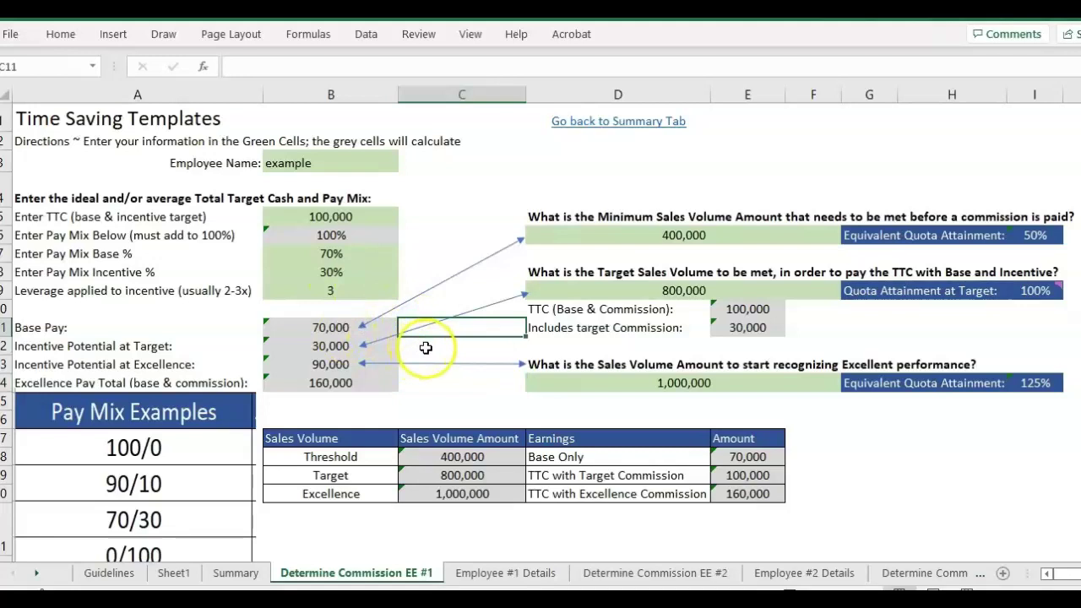
click(413, 347)
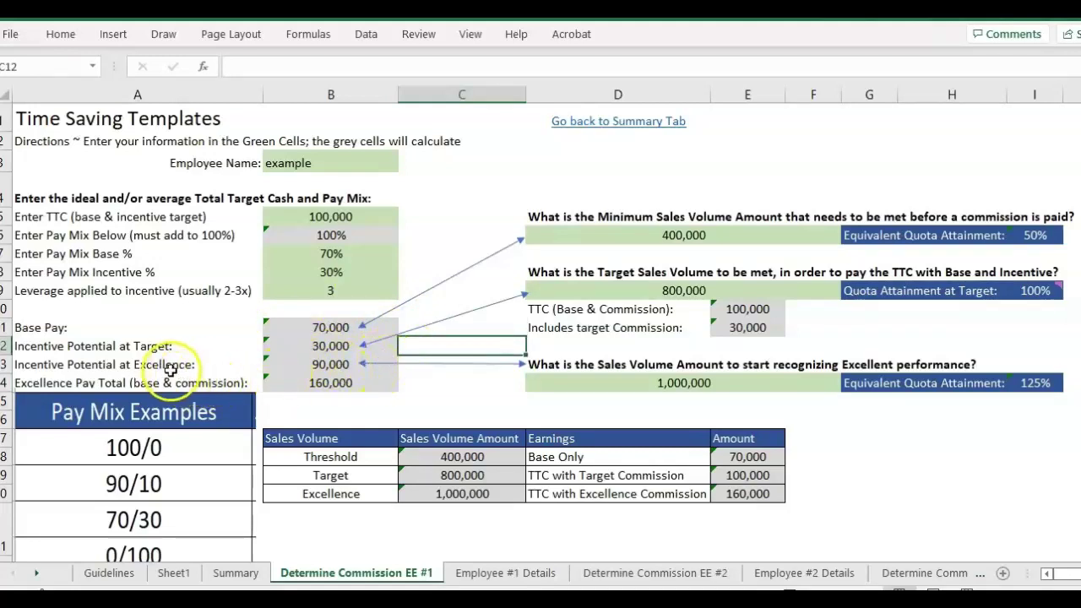
click(355, 291)
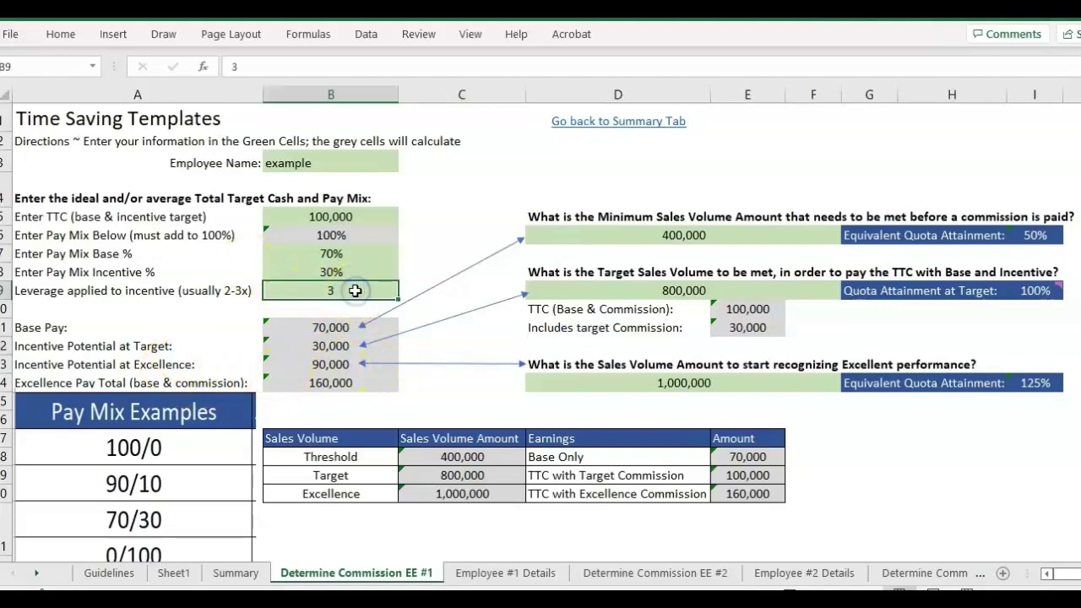
click(447, 394)
click(442, 380)
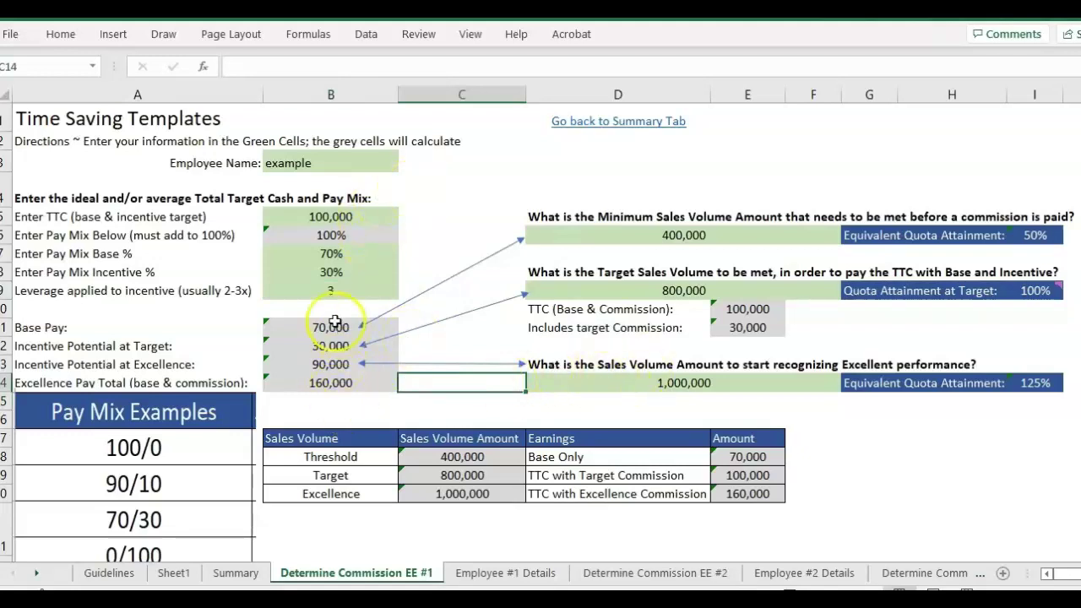
Review the sales volume amount for Excellent performance and the quota attainment percentages beside the volume questions
click(657, 390)
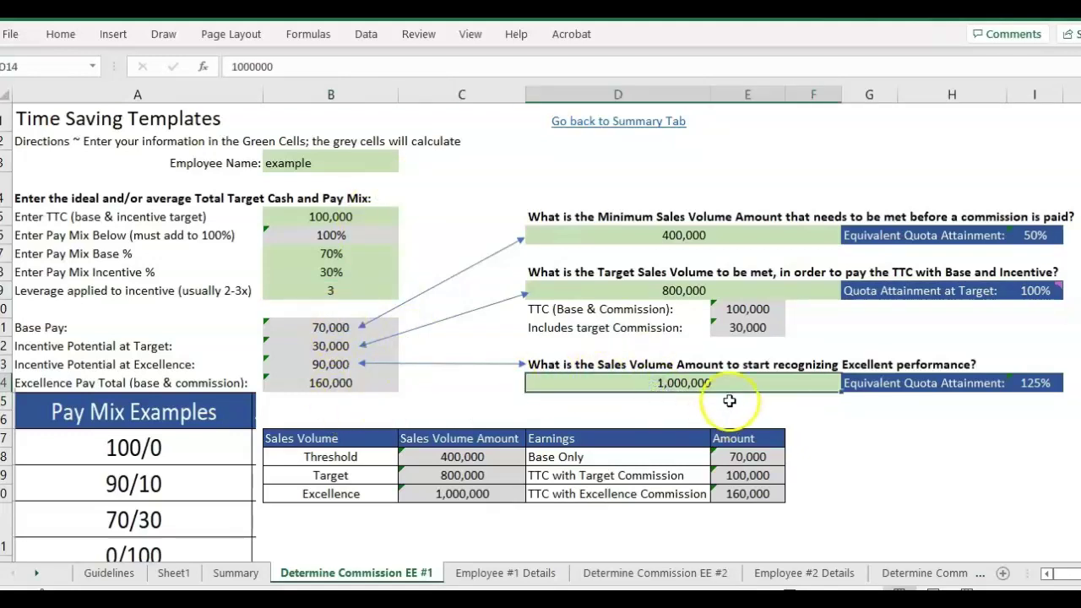
click(728, 417)
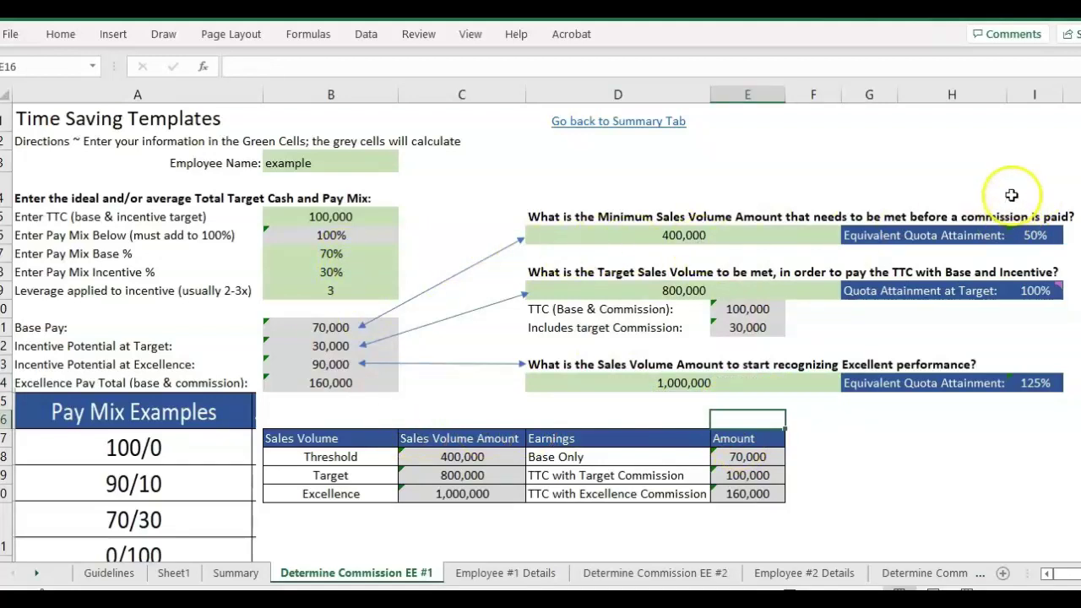
drag(946, 190, 1035, 396)
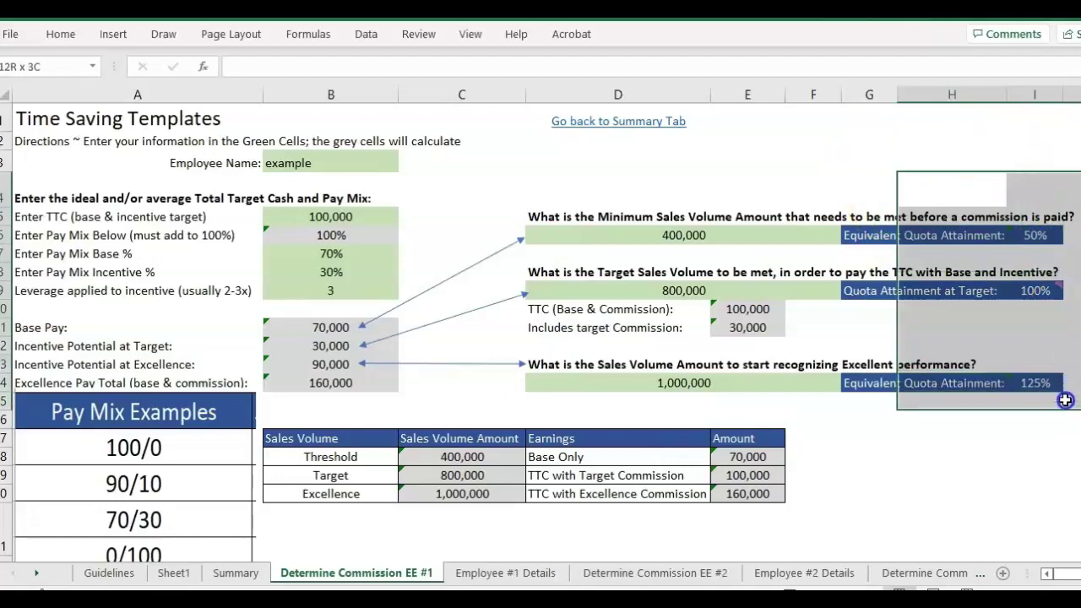
click(908, 477)
click(806, 475)
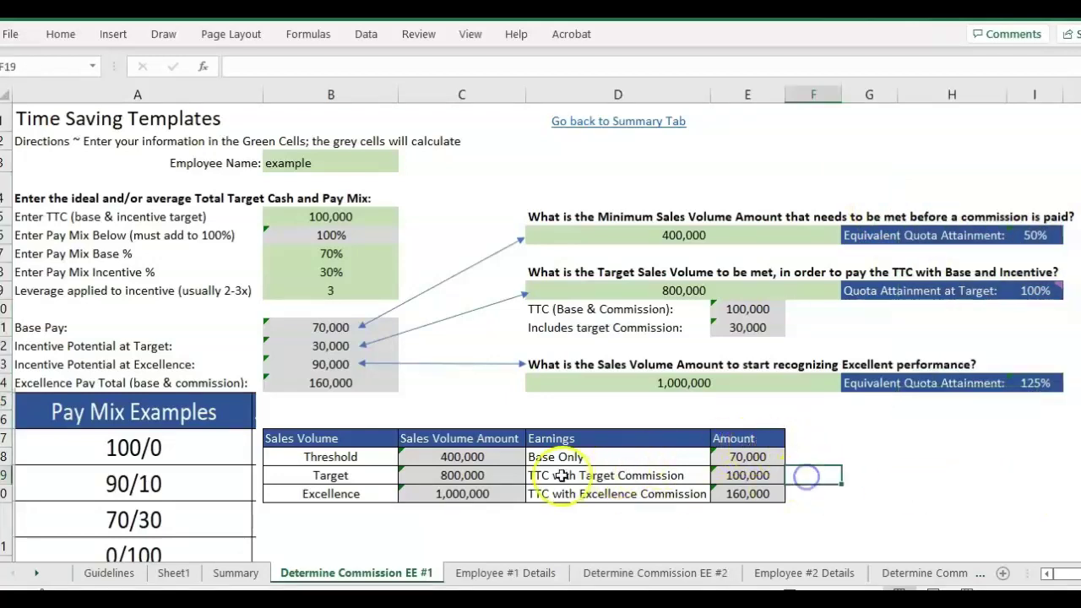
Compare the Target and Threshold rows of the earnings table, from sales volume amount to pay amount, under the new pay mix
drag(376, 479, 786, 475)
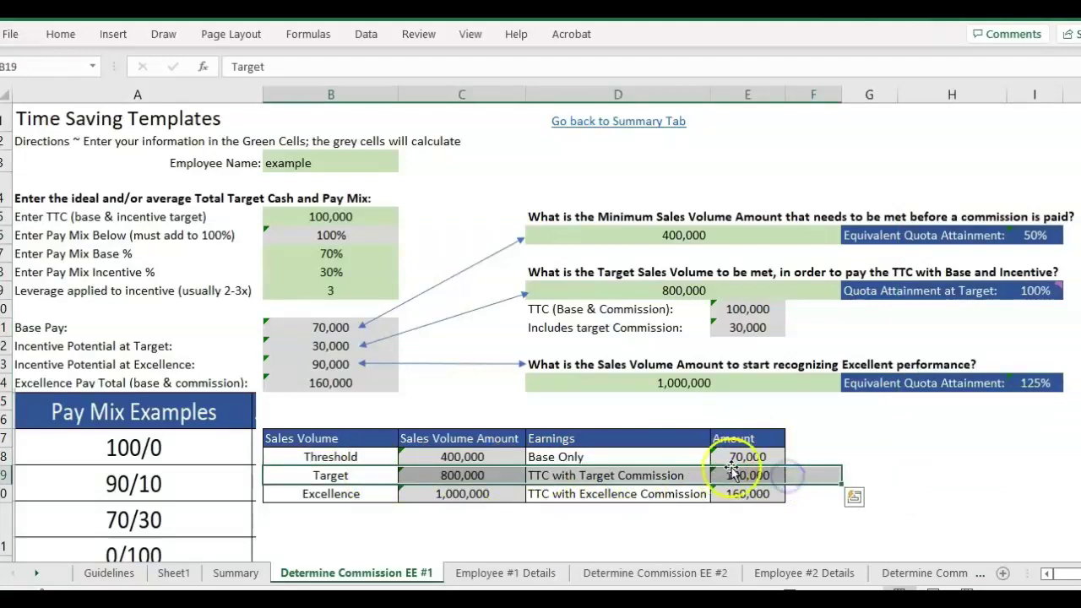
click(478, 453)
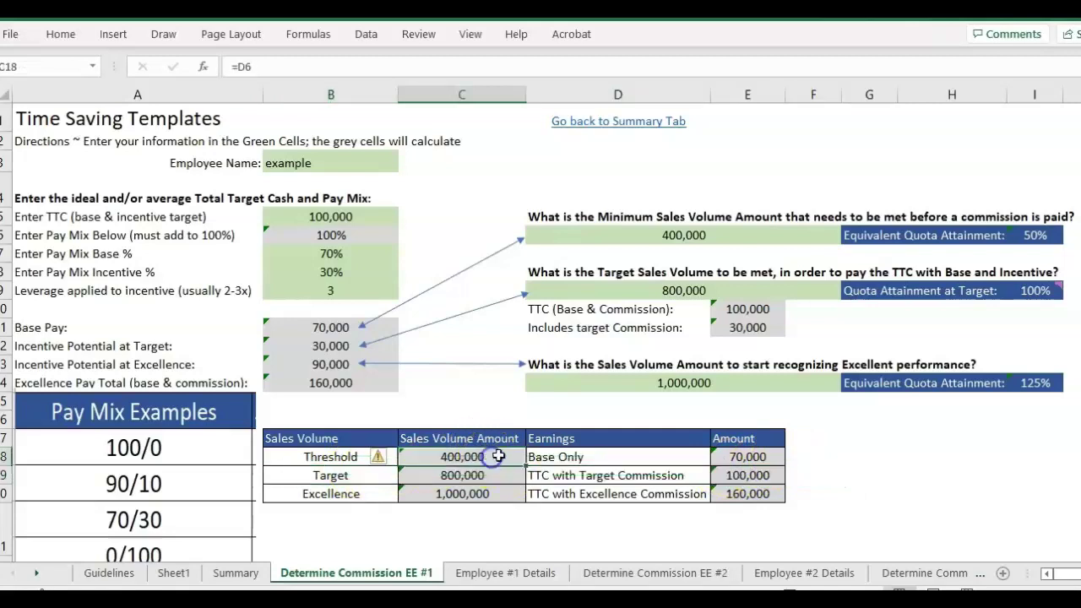
click(757, 456)
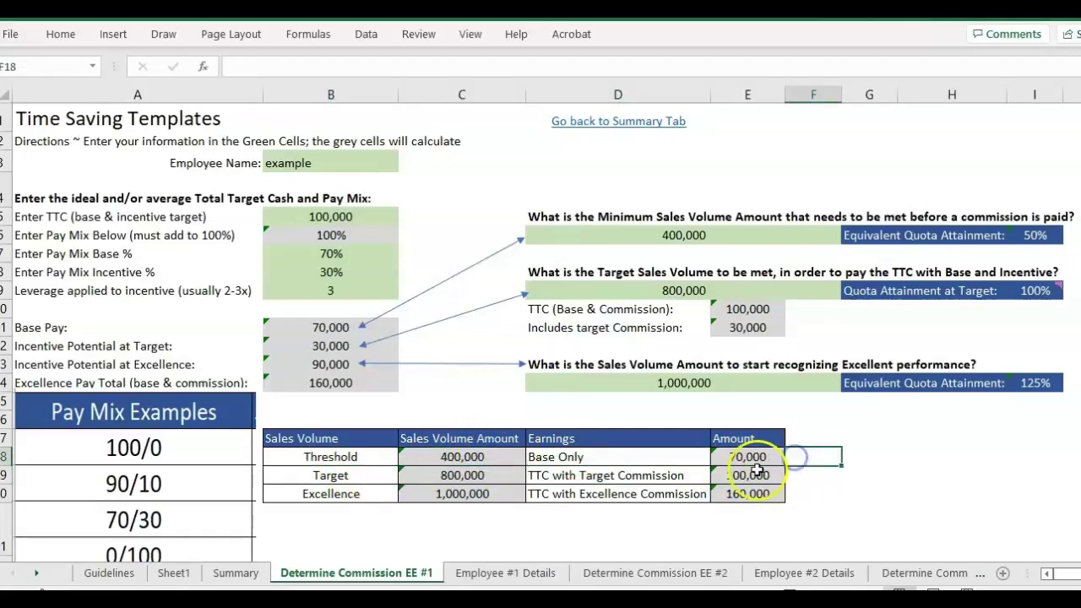
click(581, 456)
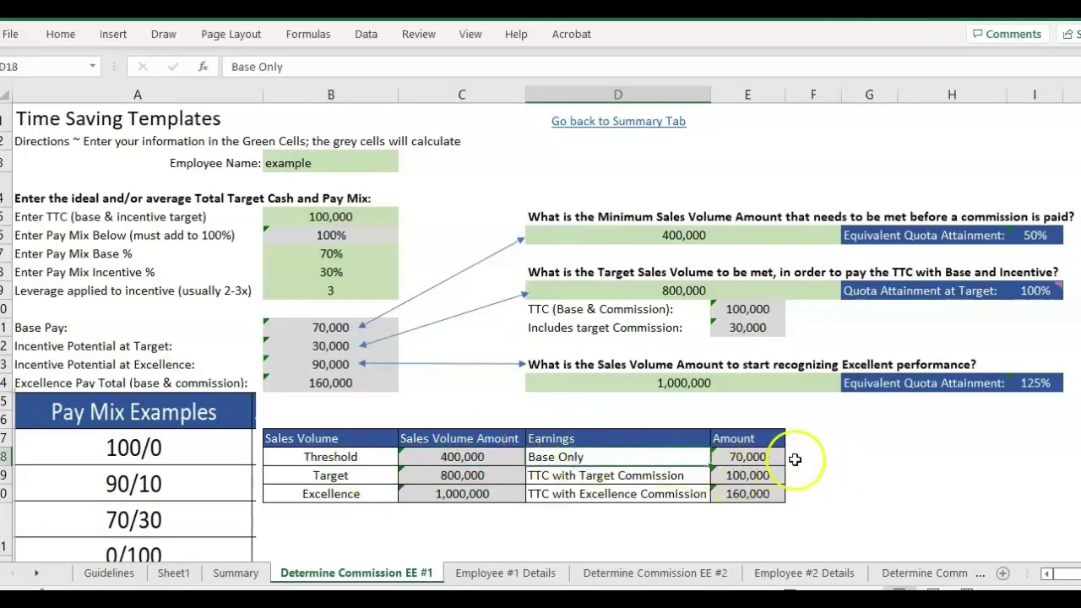
Examine the recommended target and above-target commission rates against the Earnings Potential per Sales Volume chart for the 70/30 mix
click(806, 460)
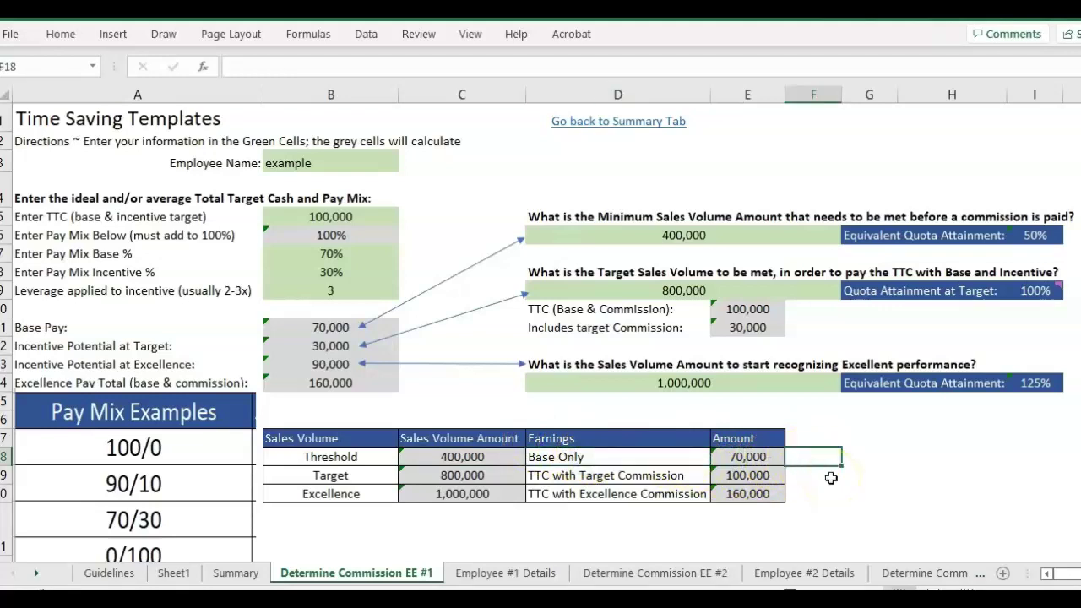
click(828, 514)
scroll(827, 506, down, 6)
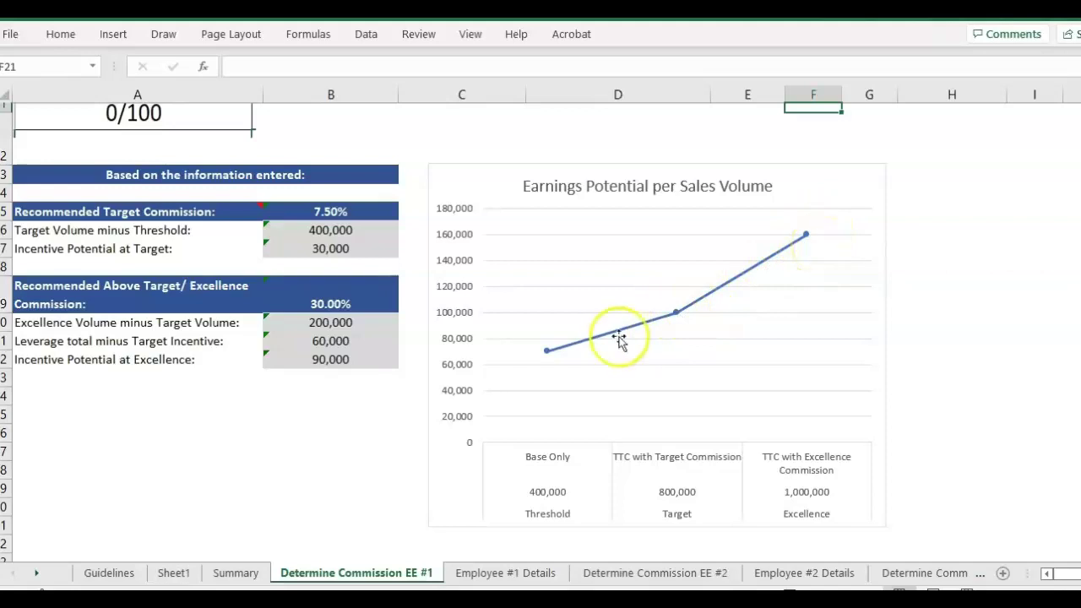
click(334, 306)
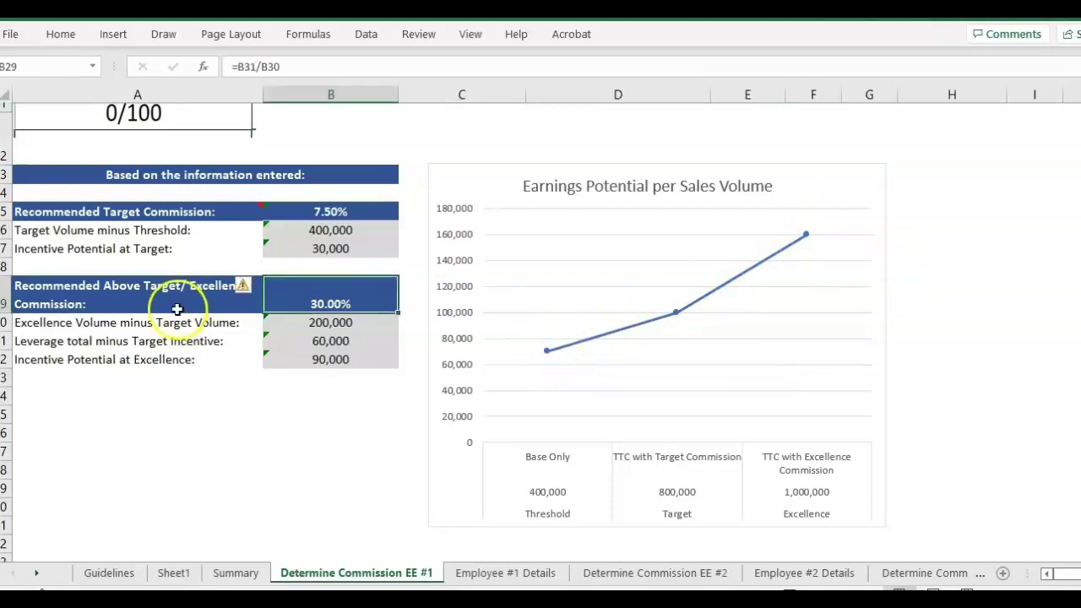
click(177, 309)
click(383, 295)
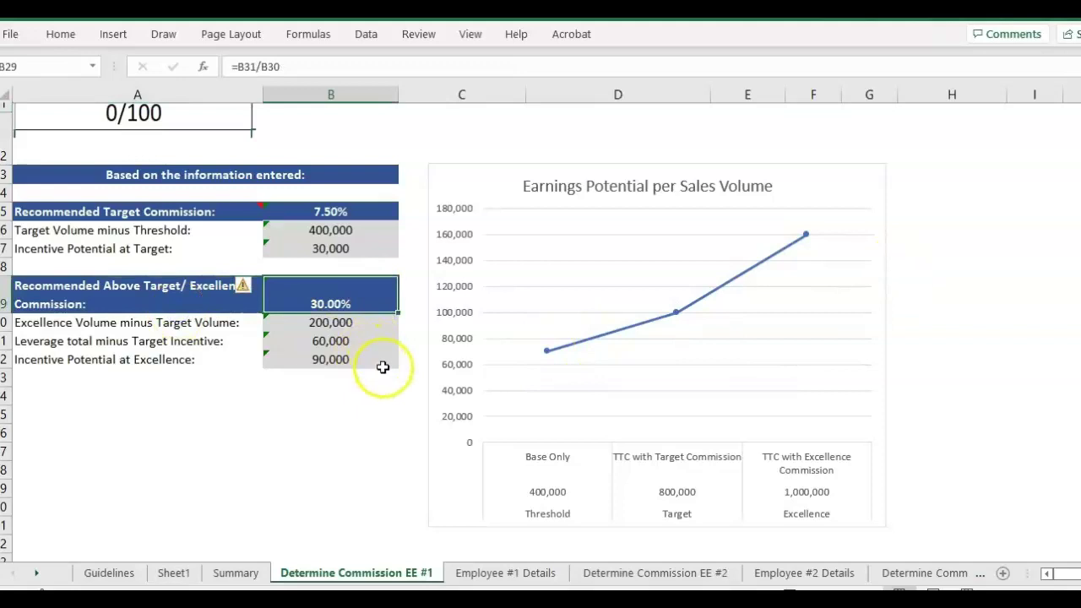
mouse_move(681, 319)
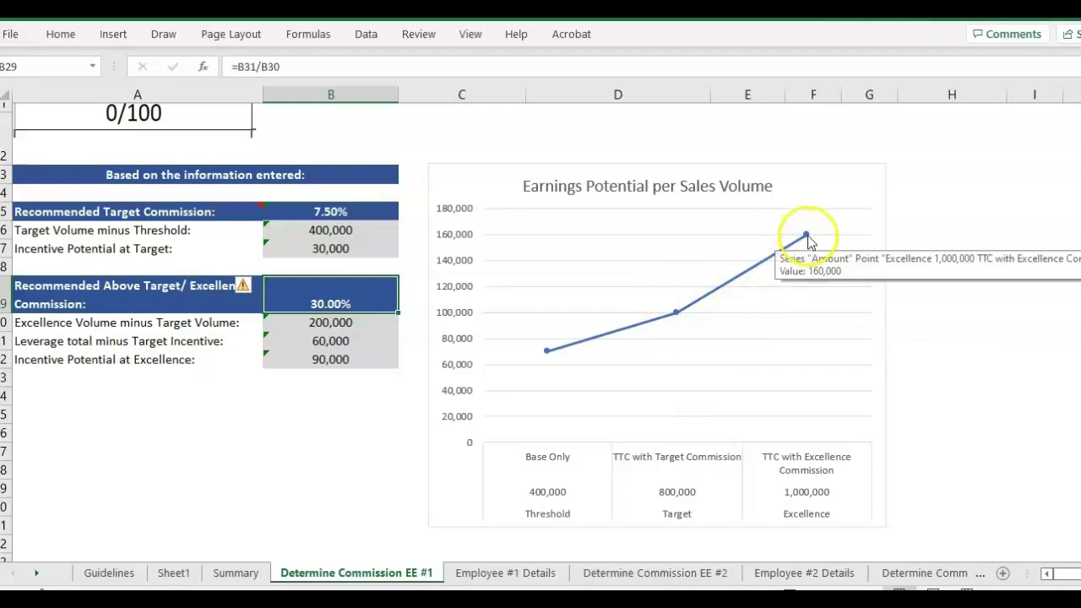
mouse_move(549, 354)
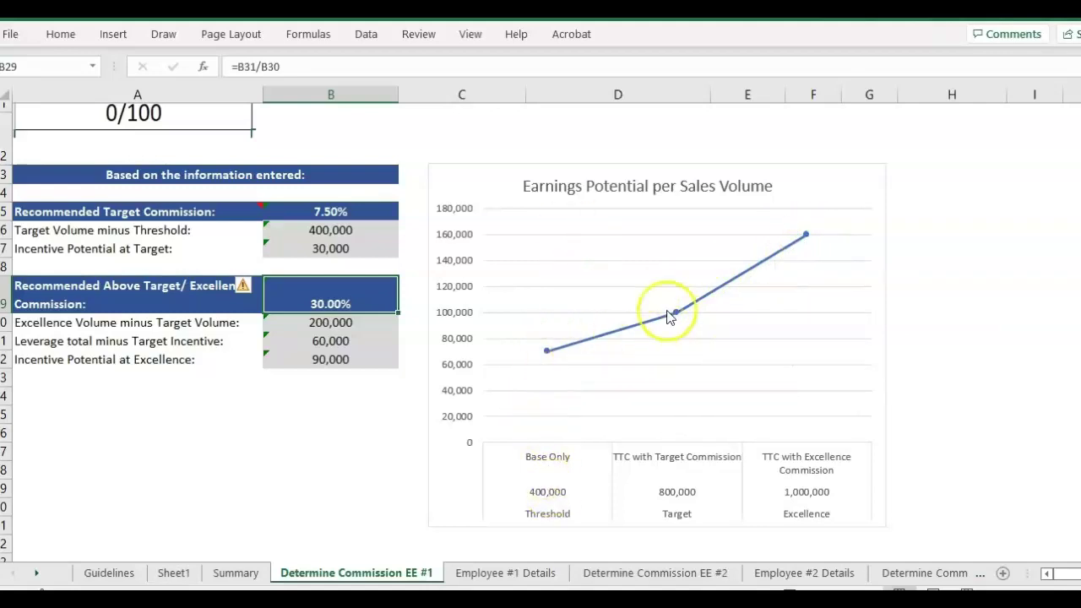
click(331, 212)
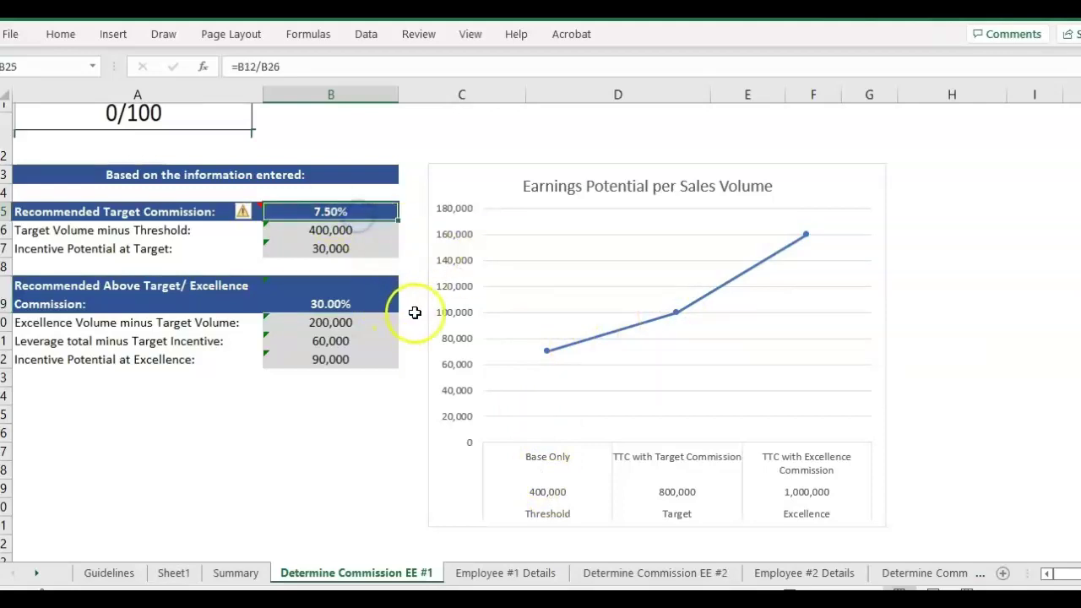
Set the Target Sales Volume for paying the TTC with base and incentive to 1,000,000
click(409, 261)
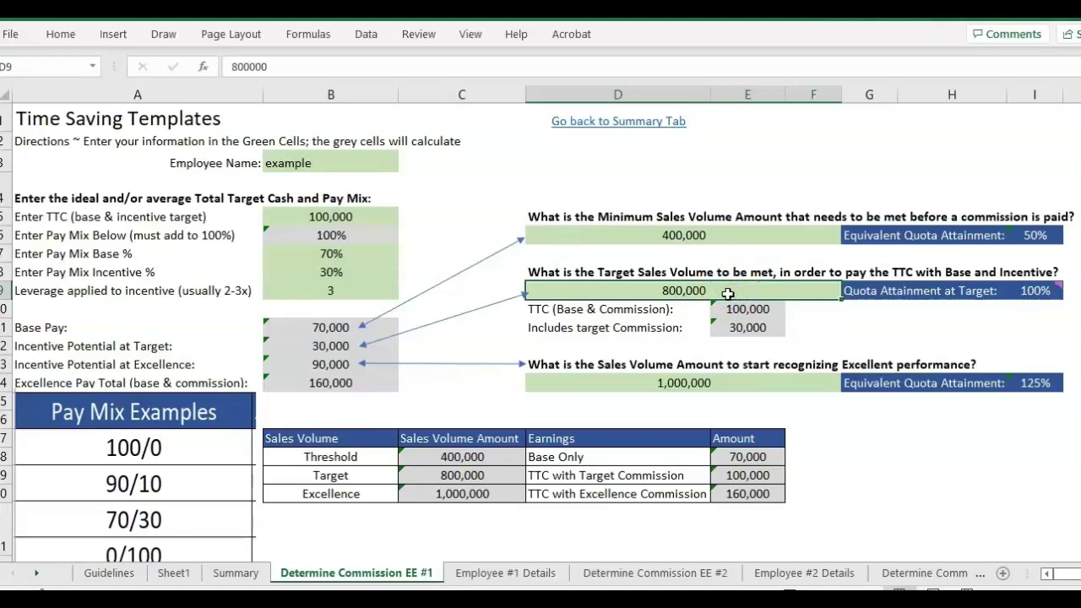
text(1,)
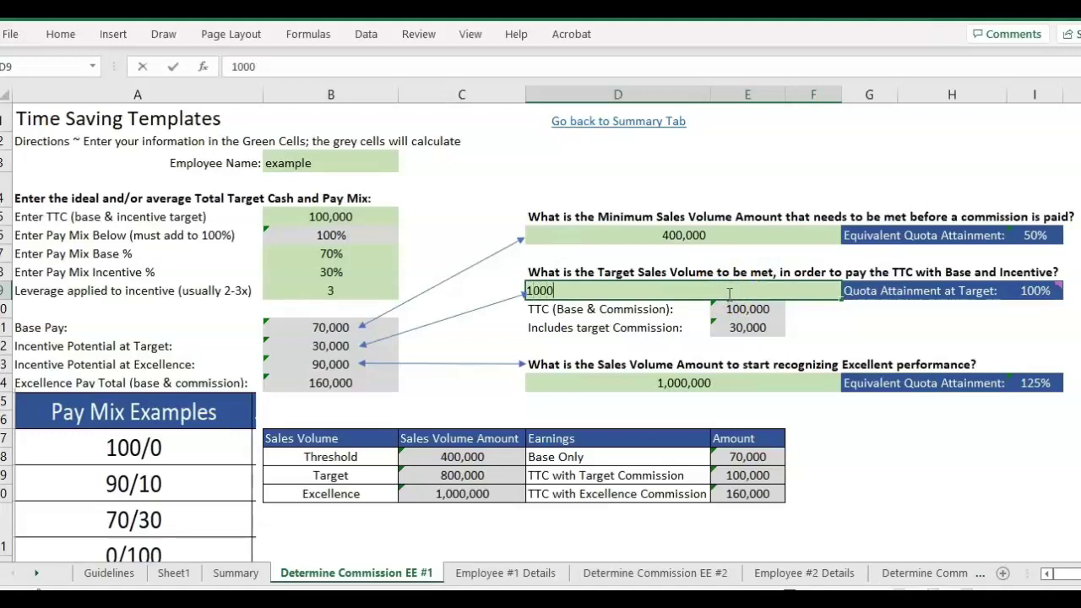
text(000,000)
key(Return)
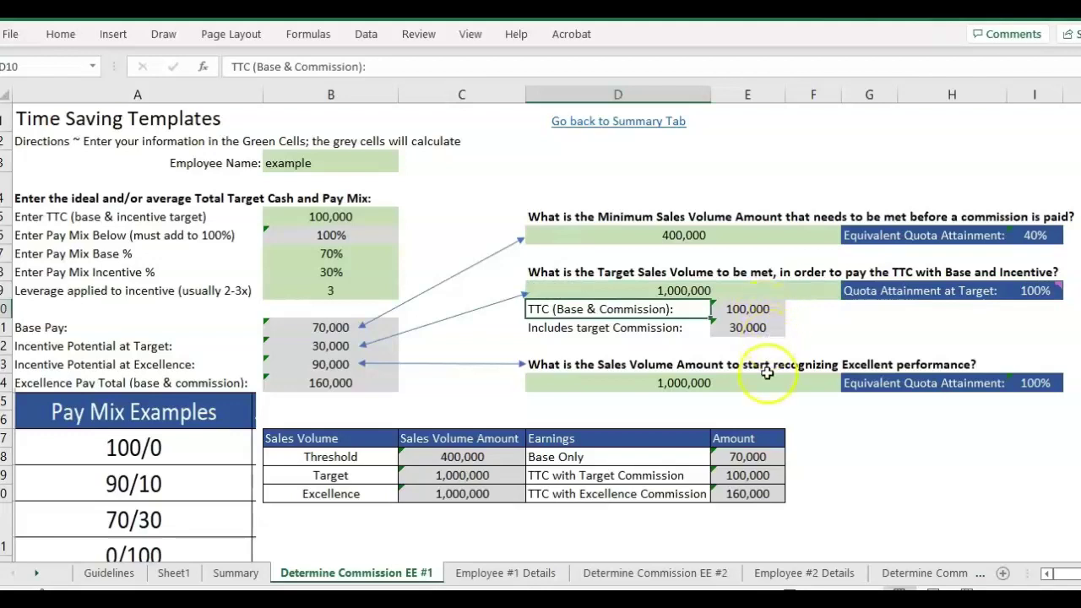
Set the sales volume amount that starts recognizing Excellent performance to 2,000,000
click(769, 382)
text(2,)
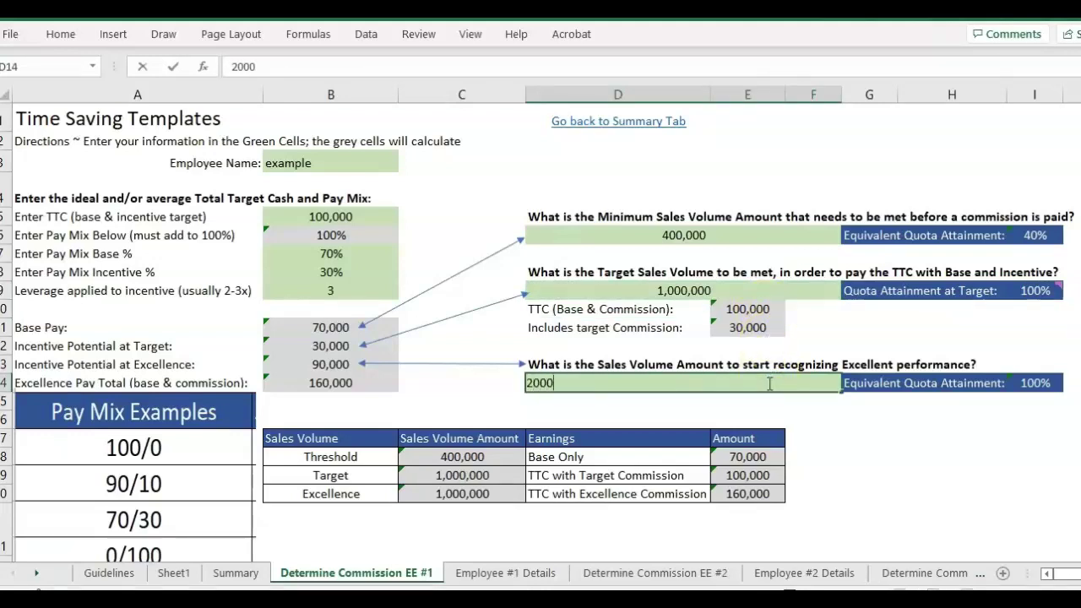
text(000,000)
key(Return)
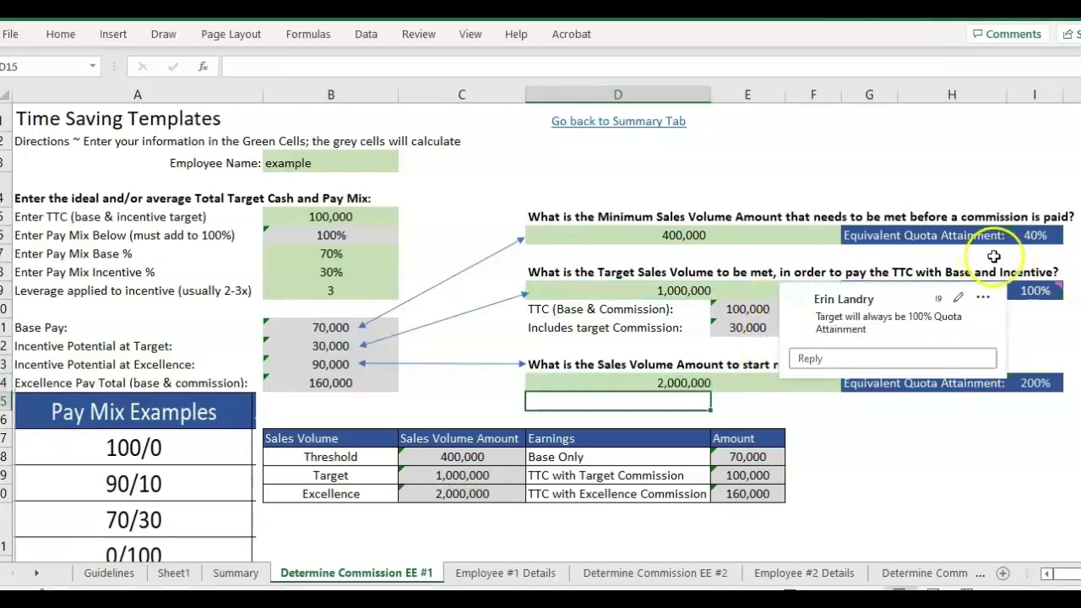
Examine how the new sales volumes affect the quota attainment percentages, both recommended commission rates and the earnings chart
click(990, 448)
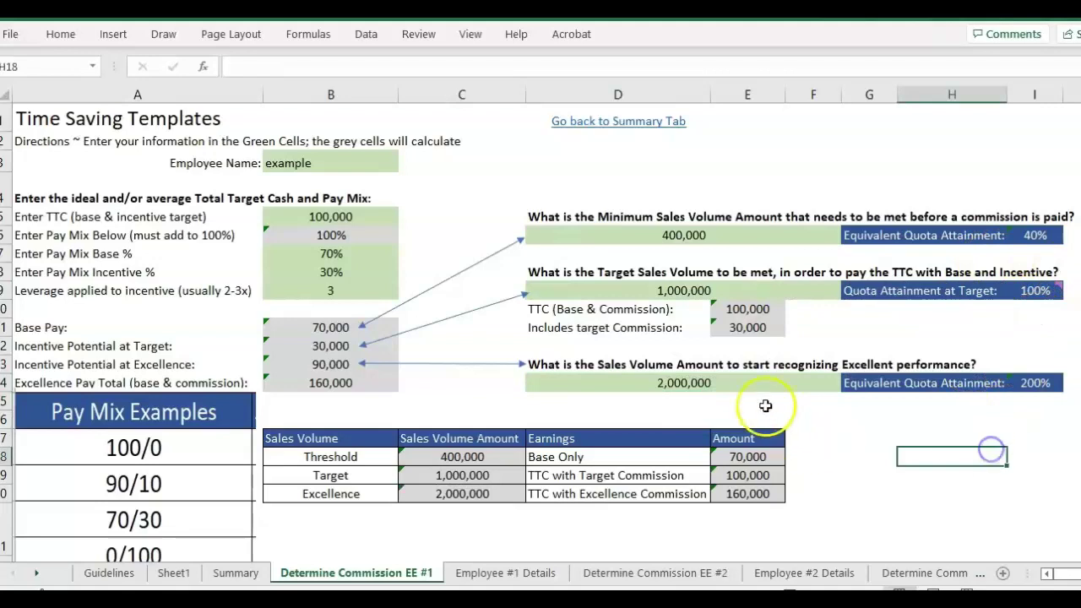
click(1020, 399)
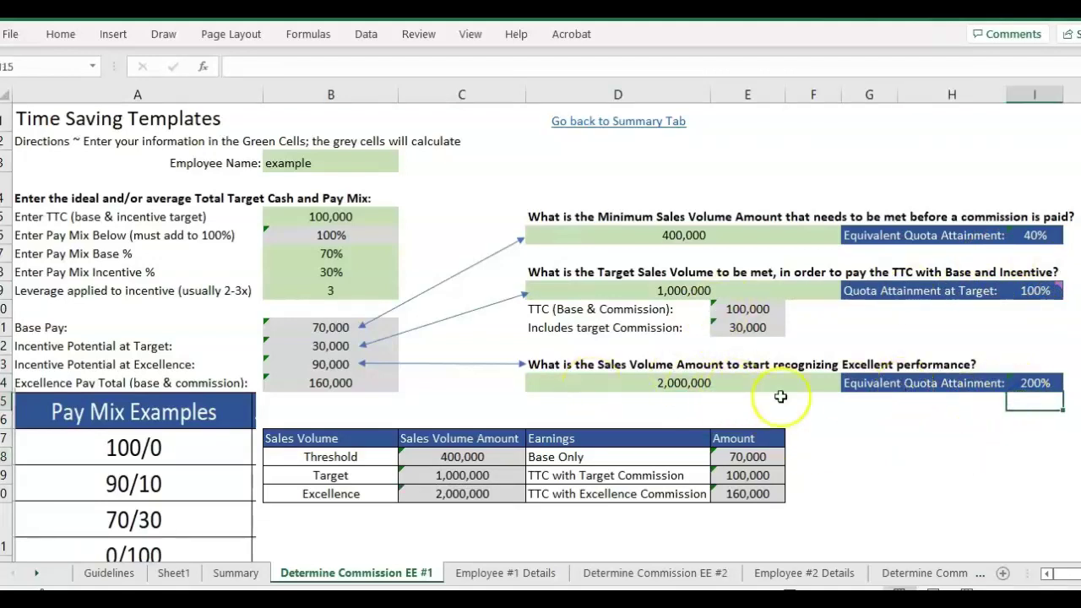
click(875, 479)
scroll(357, 216, down, 7)
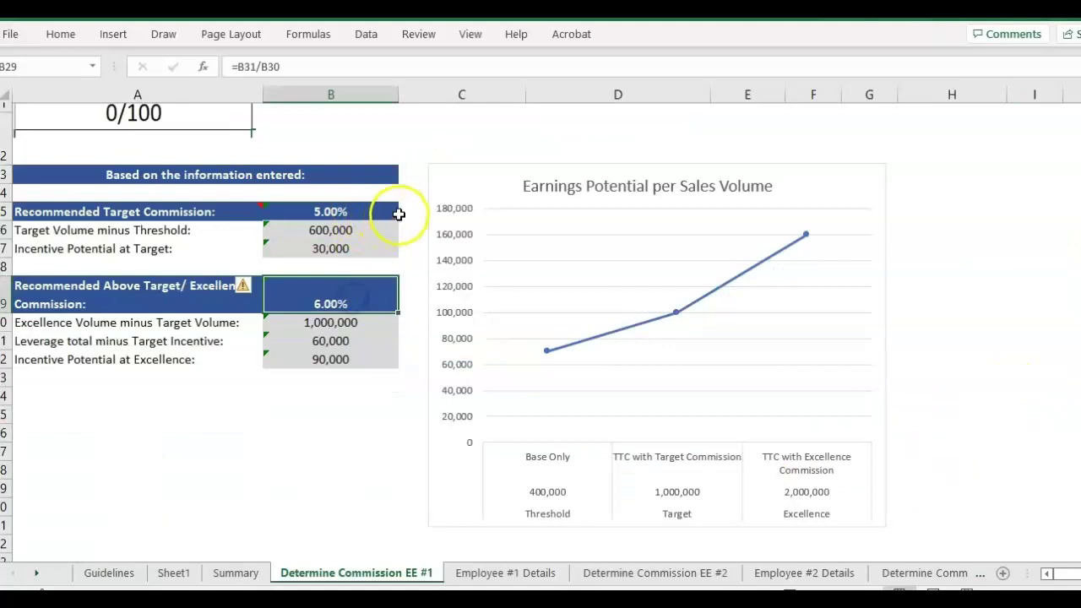
click(403, 211)
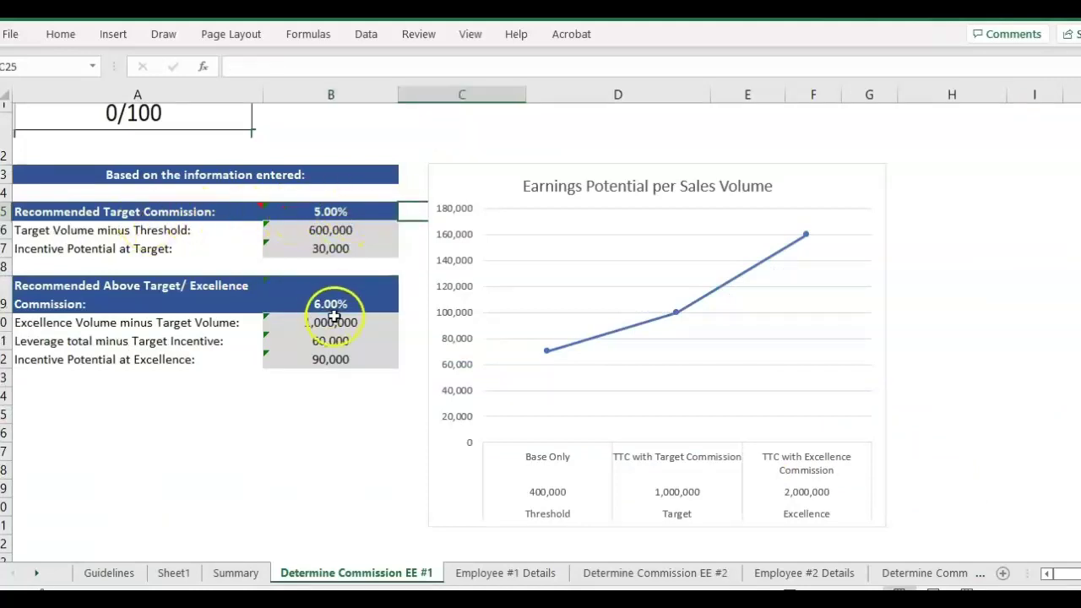
click(355, 296)
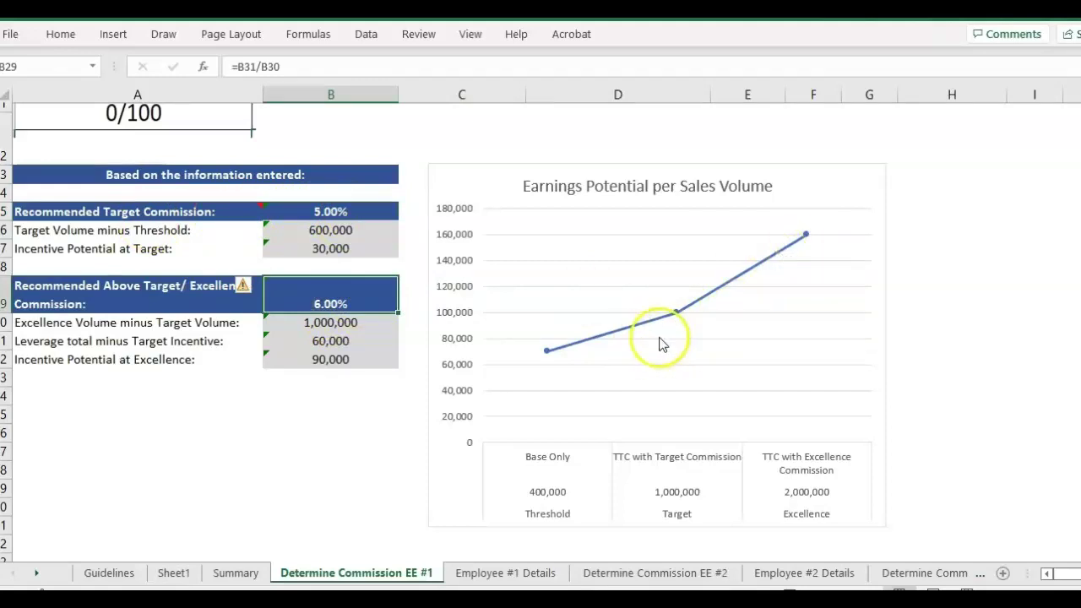
scroll(663, 326, up, 7)
click(539, 176)
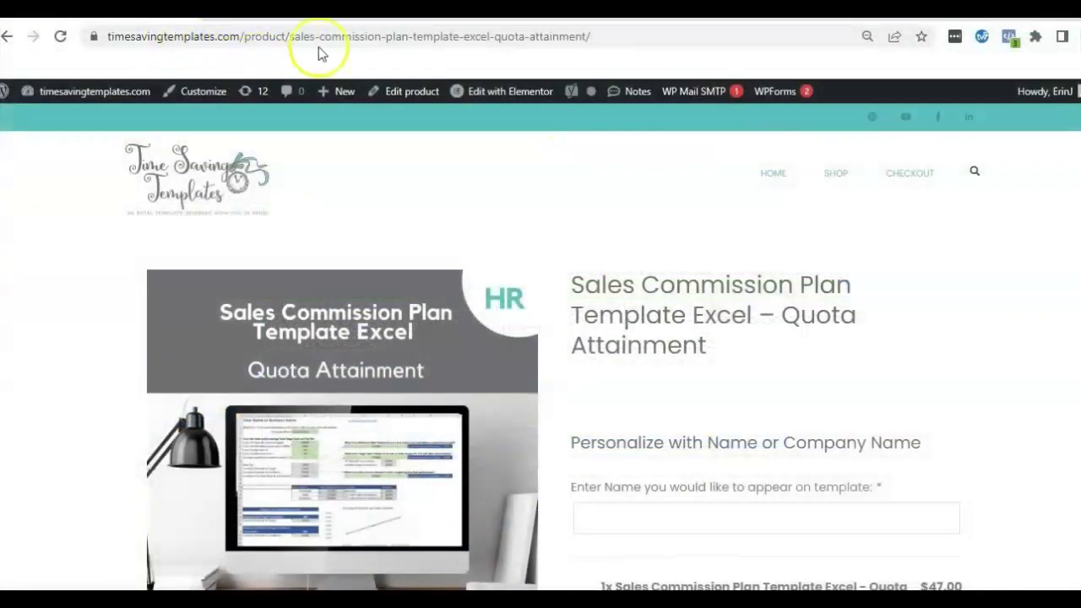
Switch to the browser and review the shop categories and the Sales Commission Plan Template Excel – Quota Attainment product title
mouse_move(849, 186)
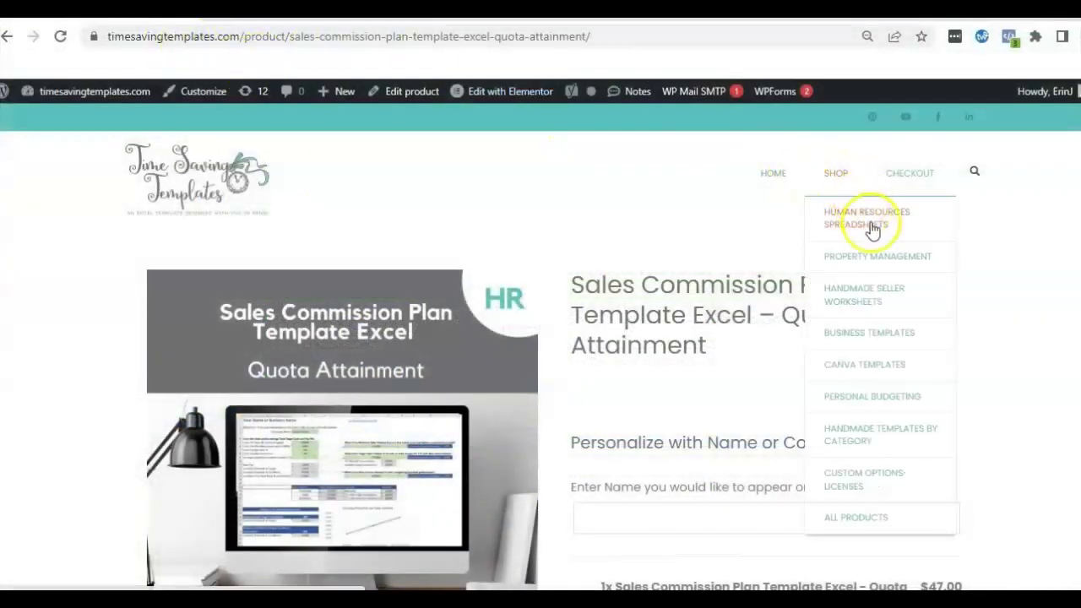
drag(636, 285, 817, 308)
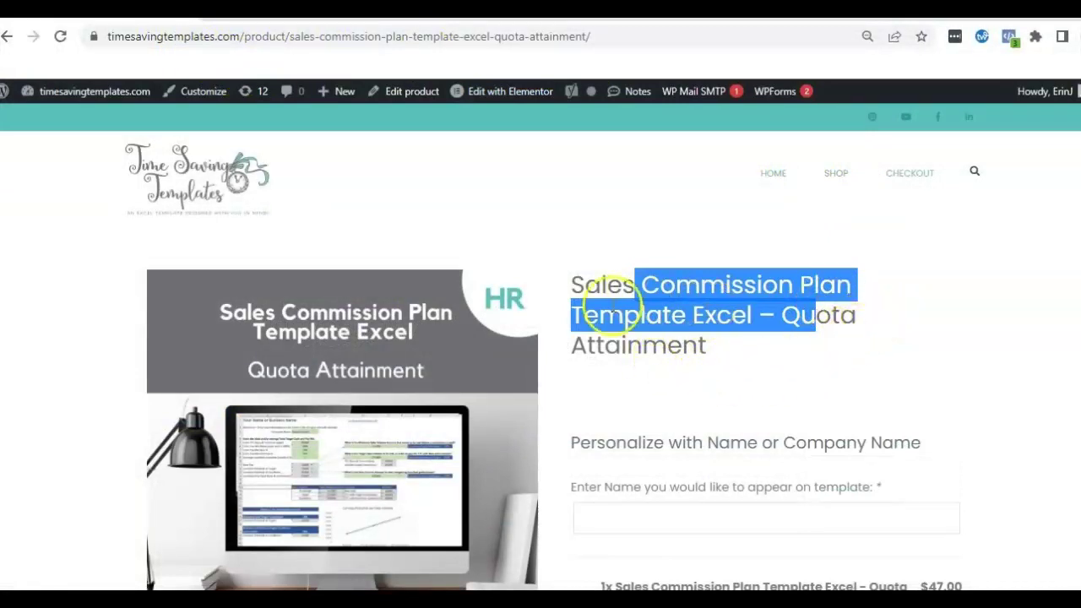
click(669, 279)
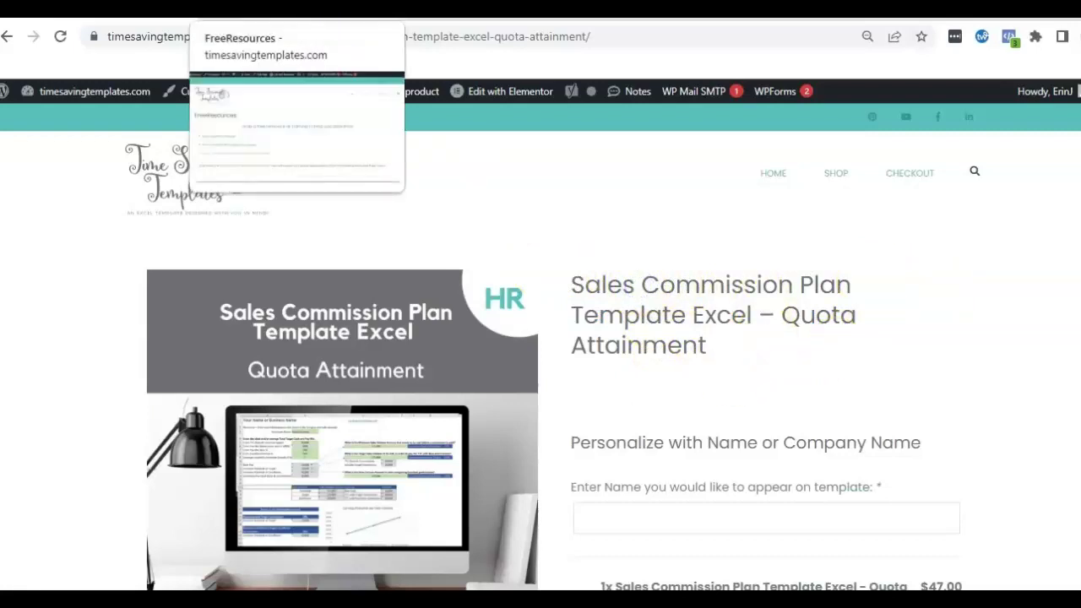
Show the FreeResources page and look through the Human Resources and Compensation Freebies and the free Excel video guide
click(253, 9)
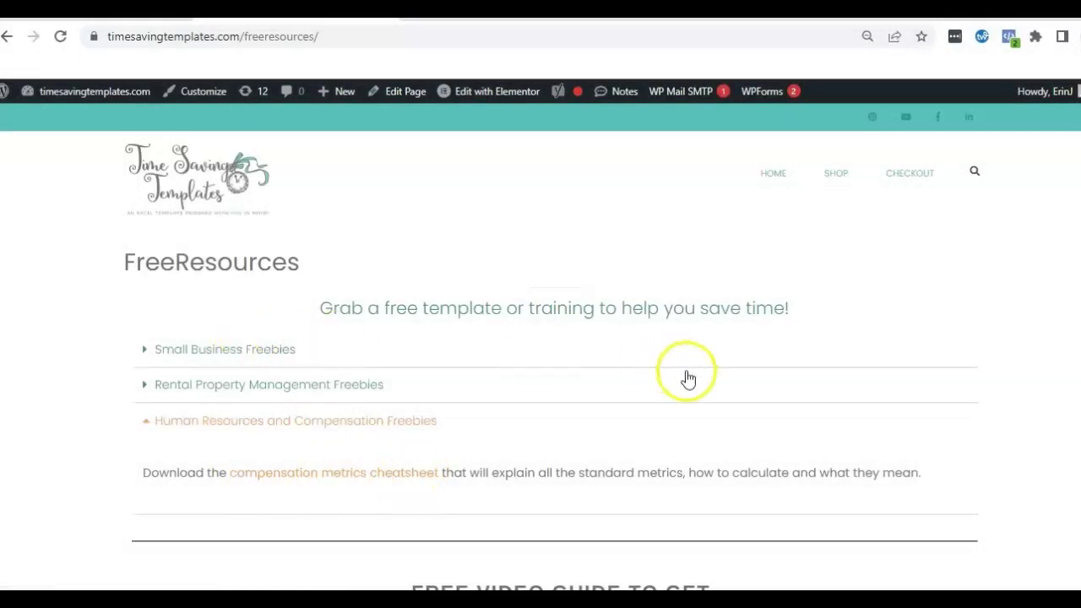
scroll(692, 382, down, 3)
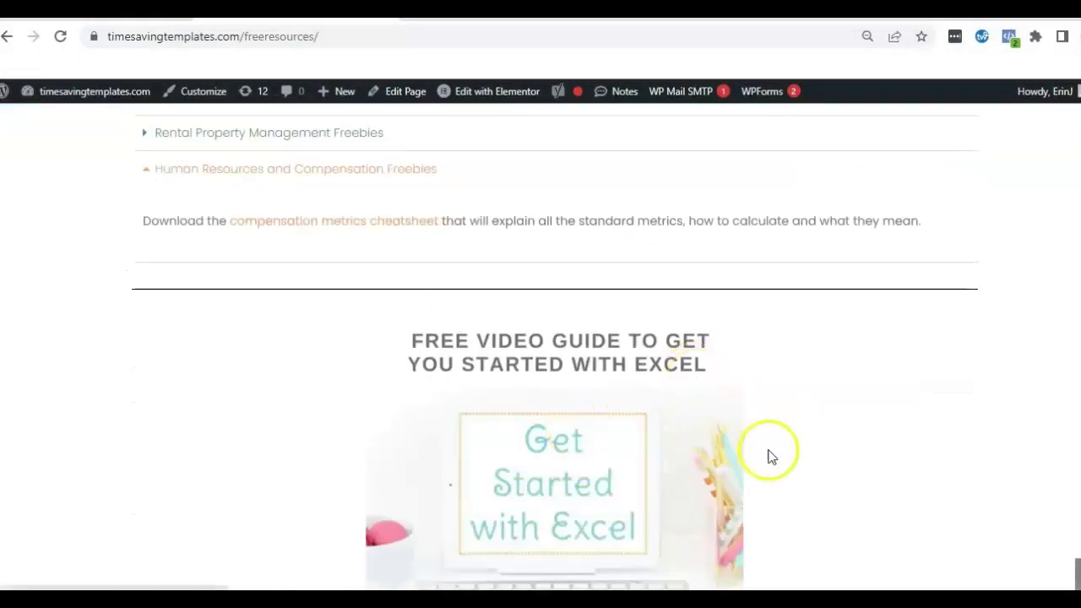
scroll(771, 454, down, 4)
scroll(782, 464, up, 8)
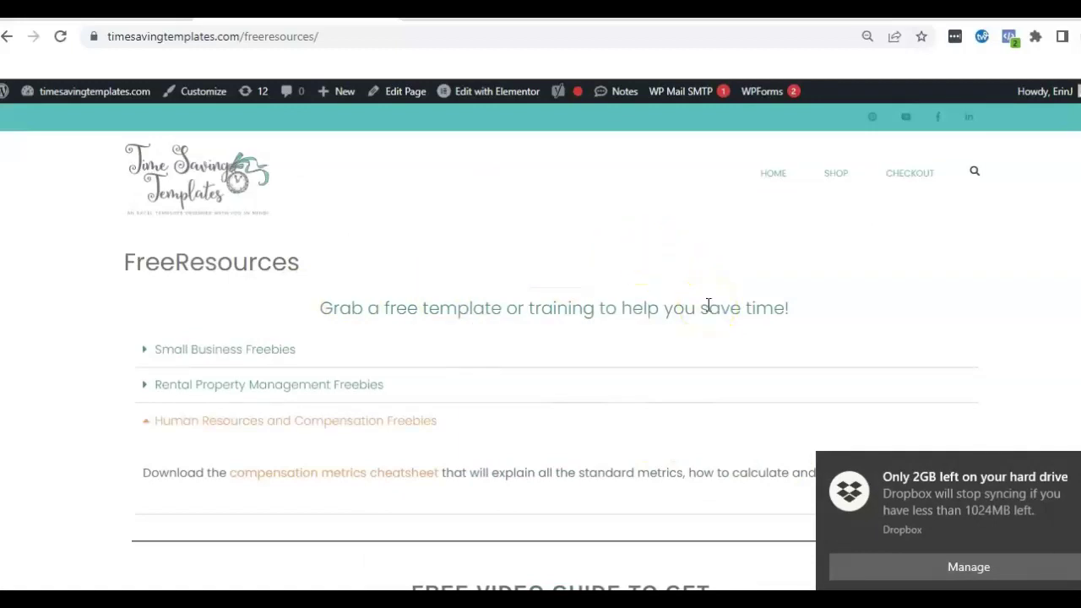
click(667, 282)
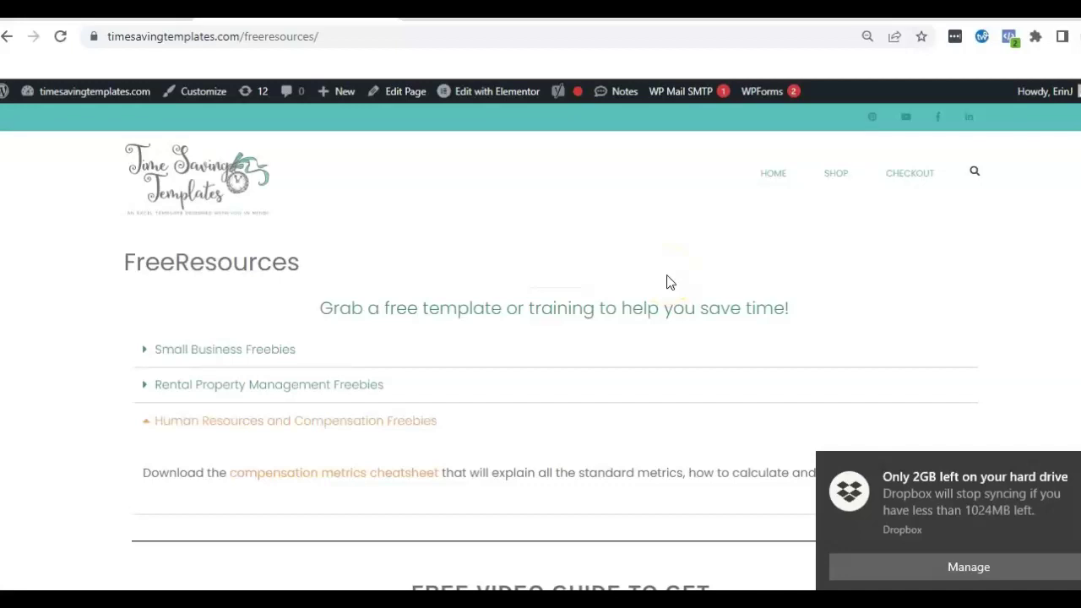